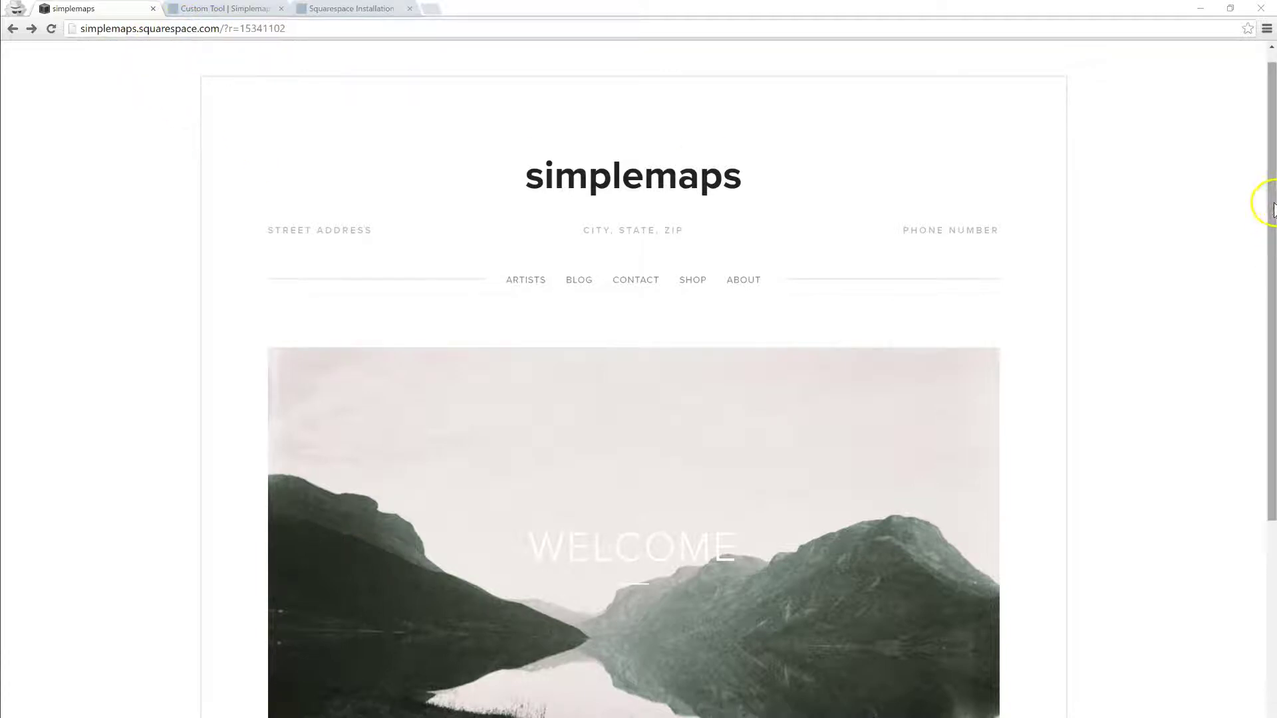
- Scroll the live site, then bring up the custom US map in the SimpleMaps Custom Tool
{"action": "left_click_drag", "start_coordinate": [1271, 199], "coordinate": [1270, 365]}
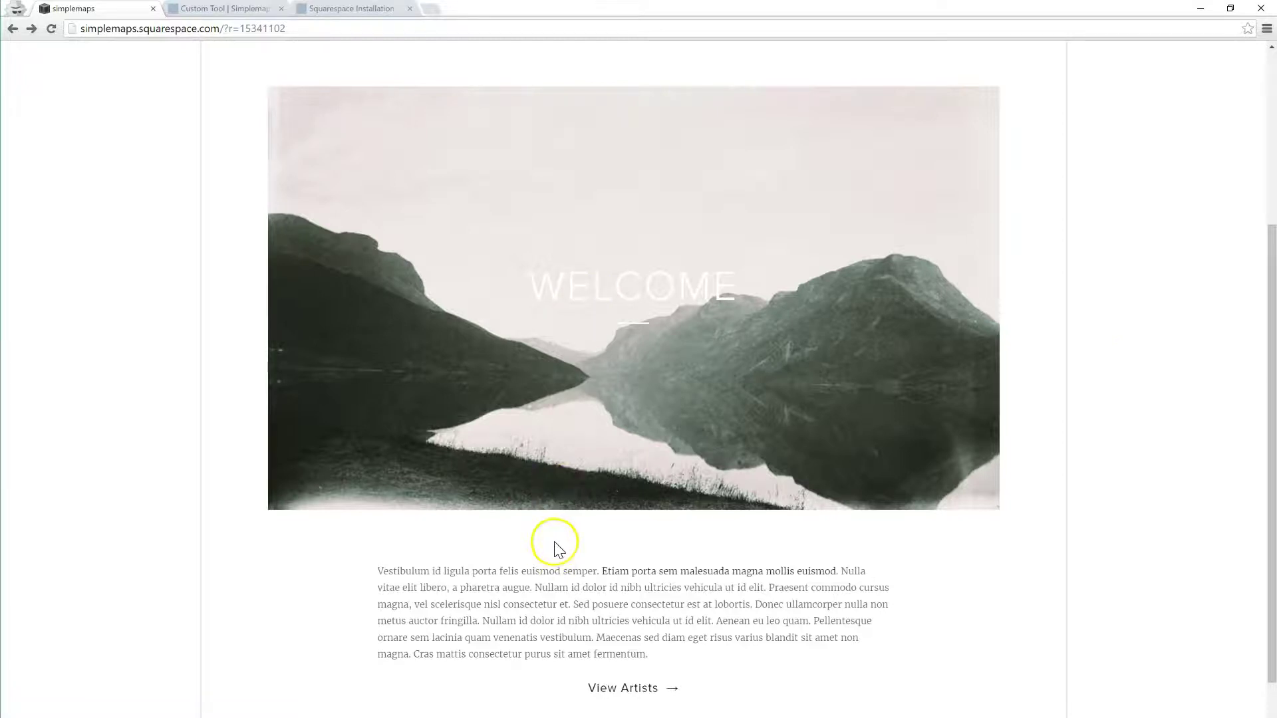
{"action": "left_click", "coordinate": [231, 10]}
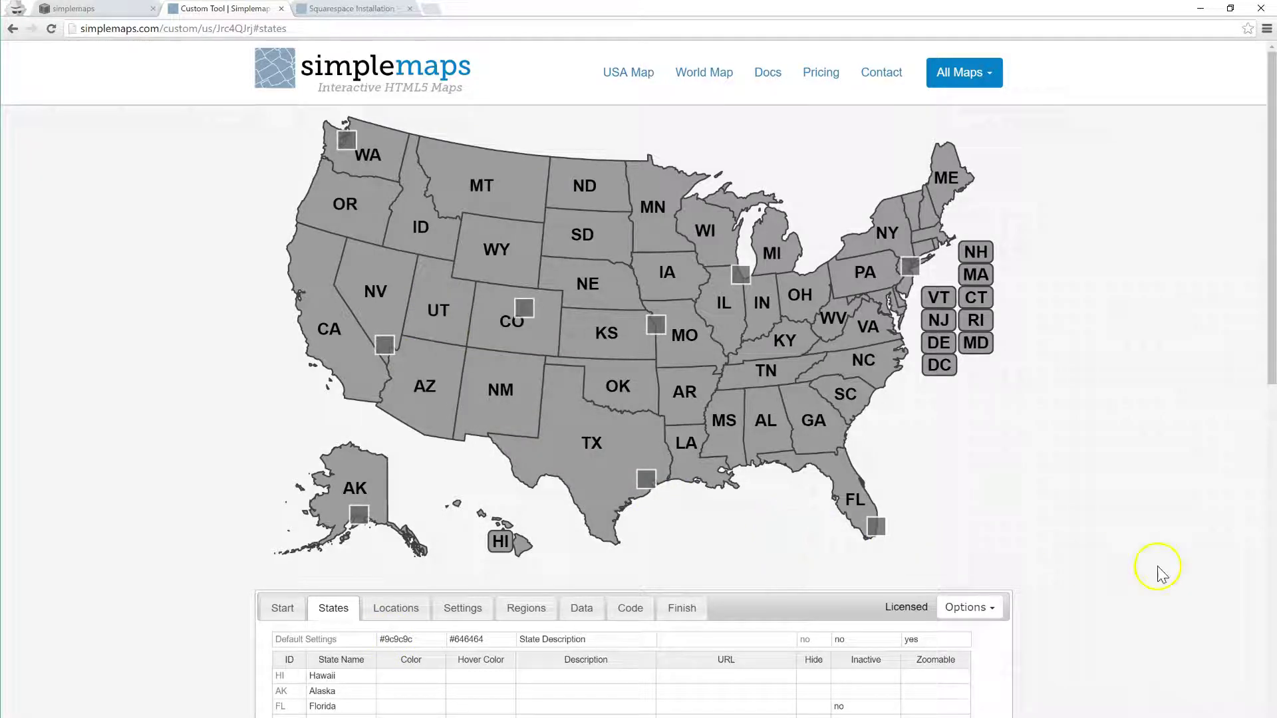
- Upload the map files to SimpleMaps hosting with Map Hosting's Update Hosted Files!
{"action": "left_click_drag", "start_coordinate": [1274, 364], "coordinate": [1257, 392]}
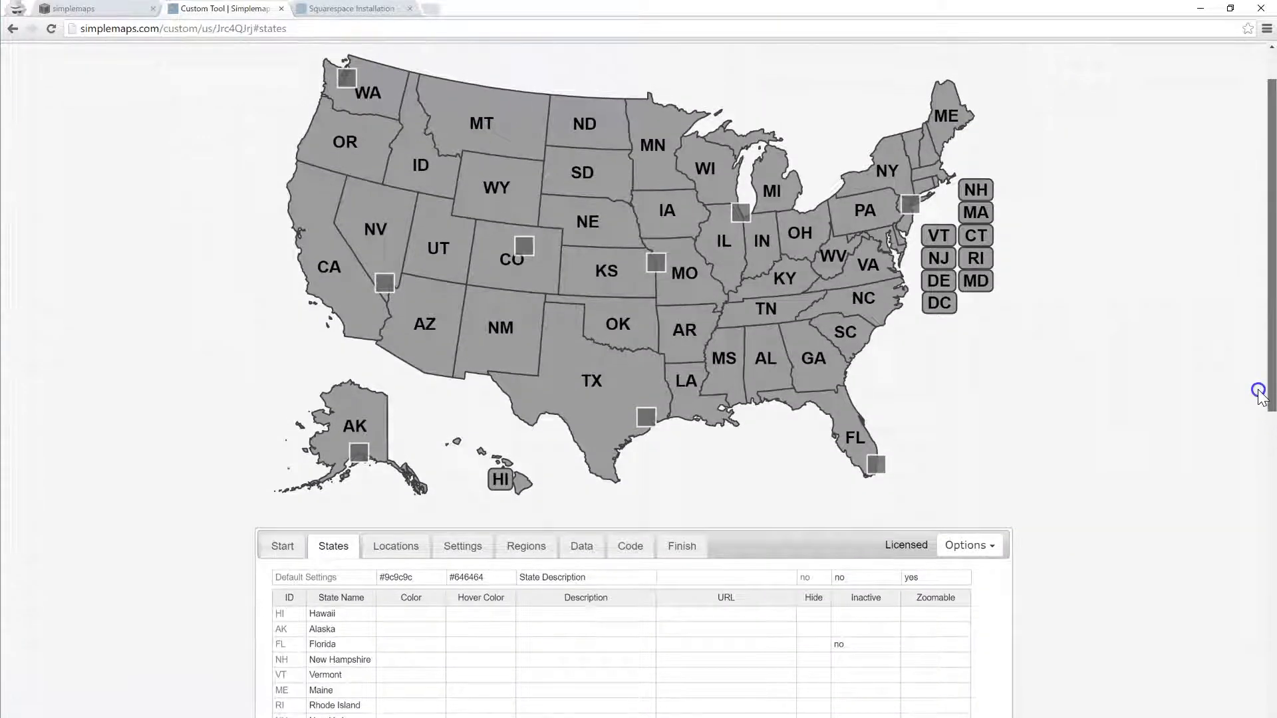
{"action": "left_click", "coordinate": [992, 545]}
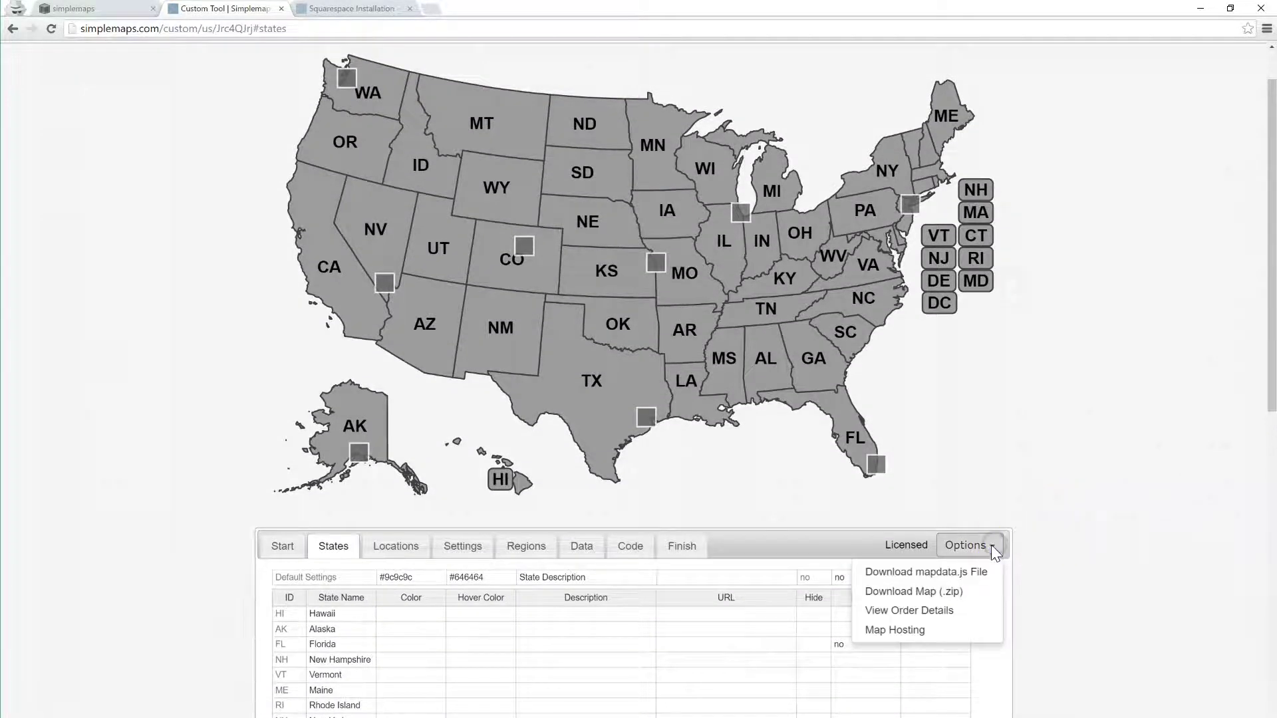
{"action": "left_click", "coordinate": [885, 636]}
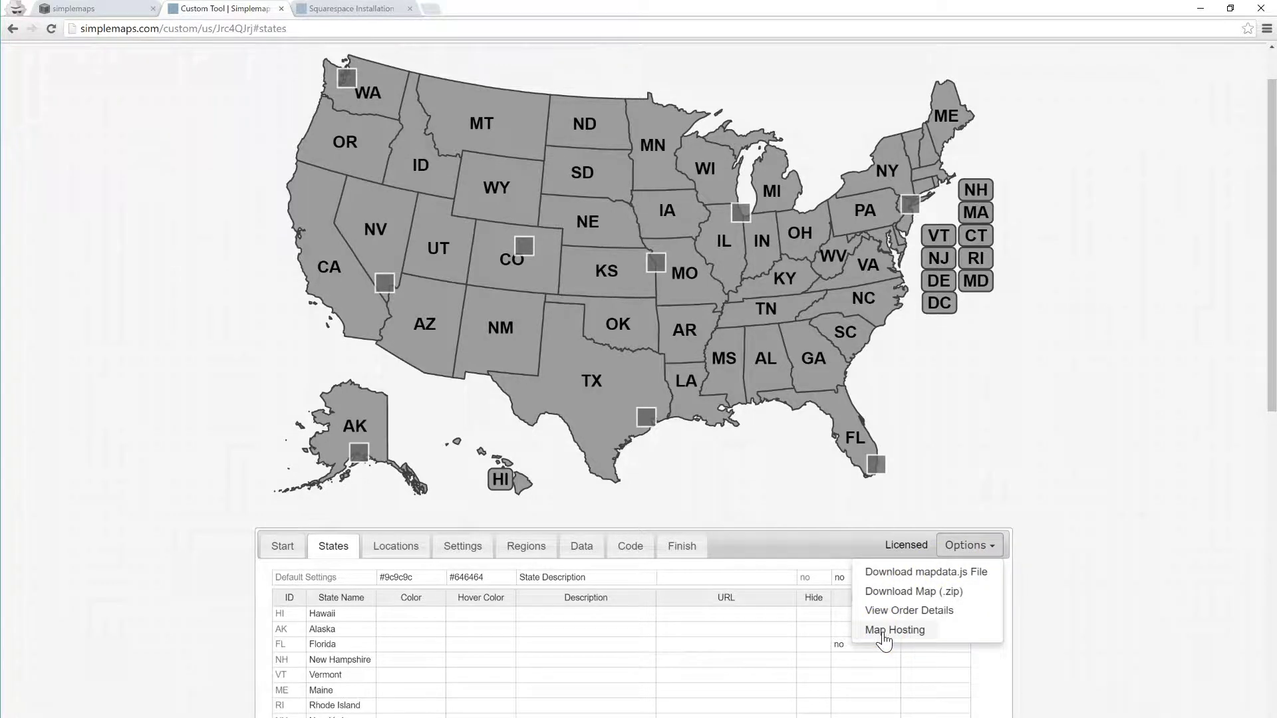
{"action": "left_click", "coordinate": [884, 636]}
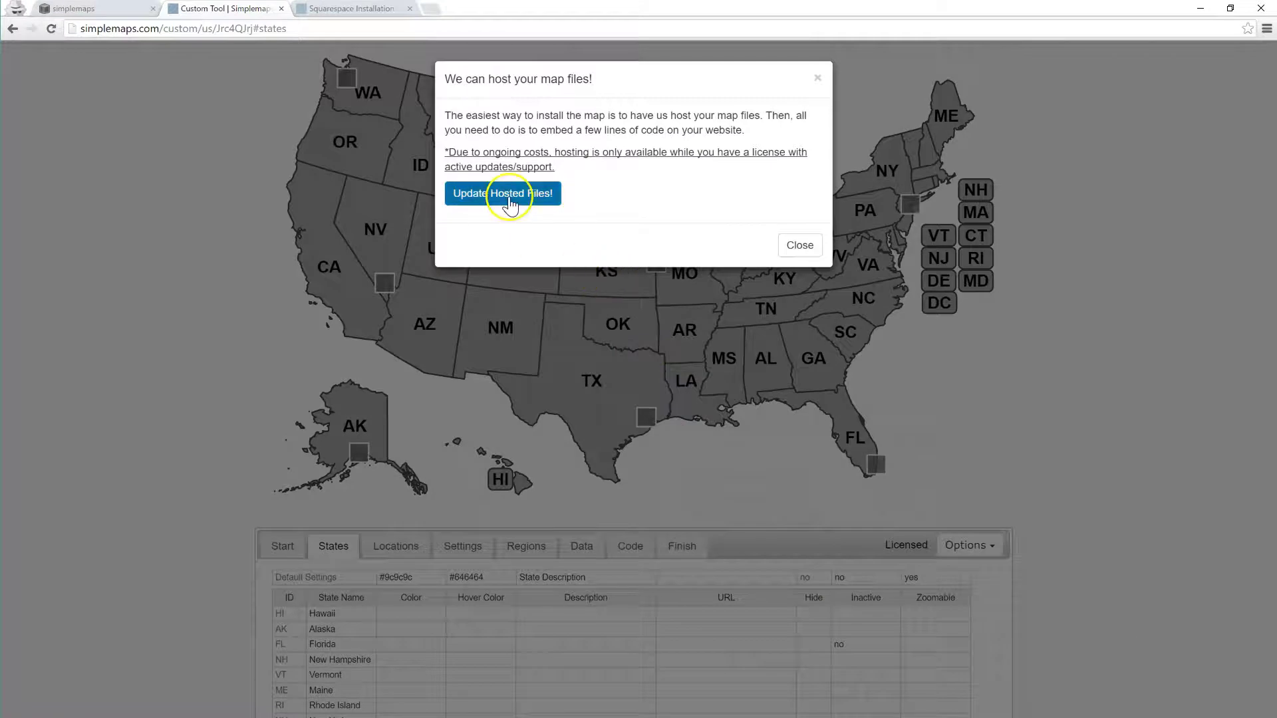
{"action": "left_click", "coordinate": [505, 200]}
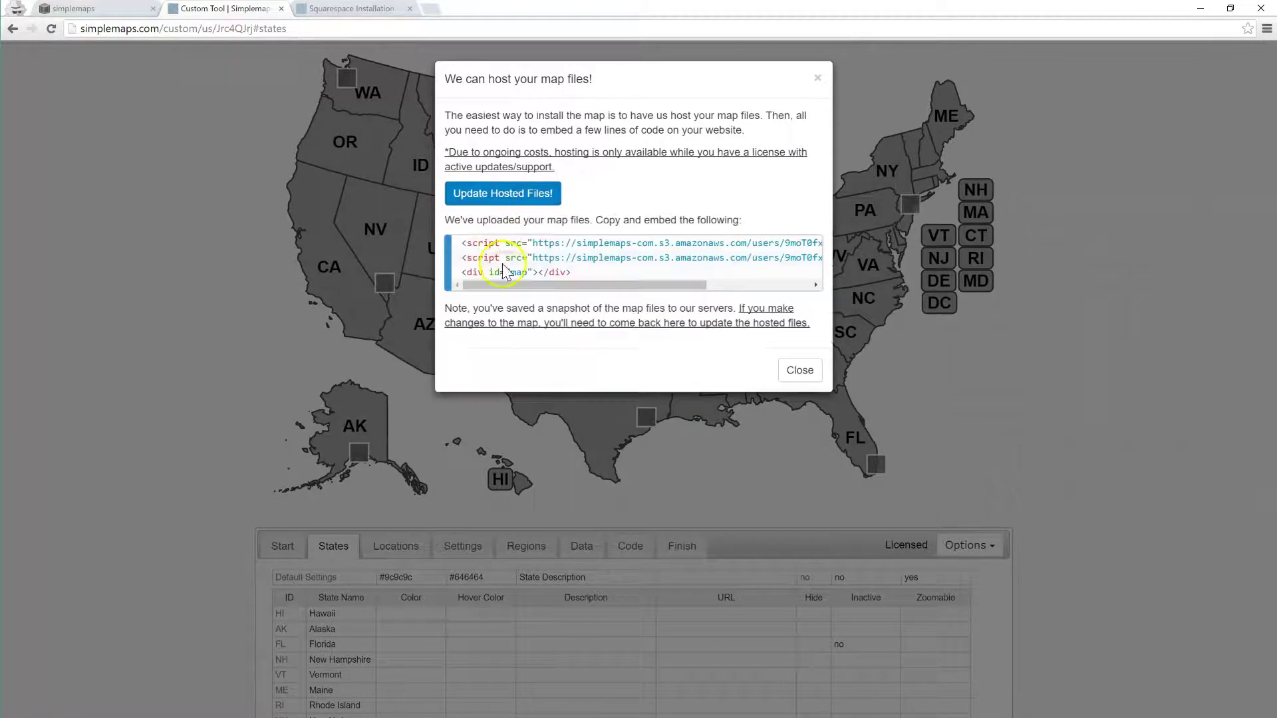
- Copy the generated embed code and bring up the Squarespace Installation guide
{"action": "left_click", "coordinate": [564, 275]}
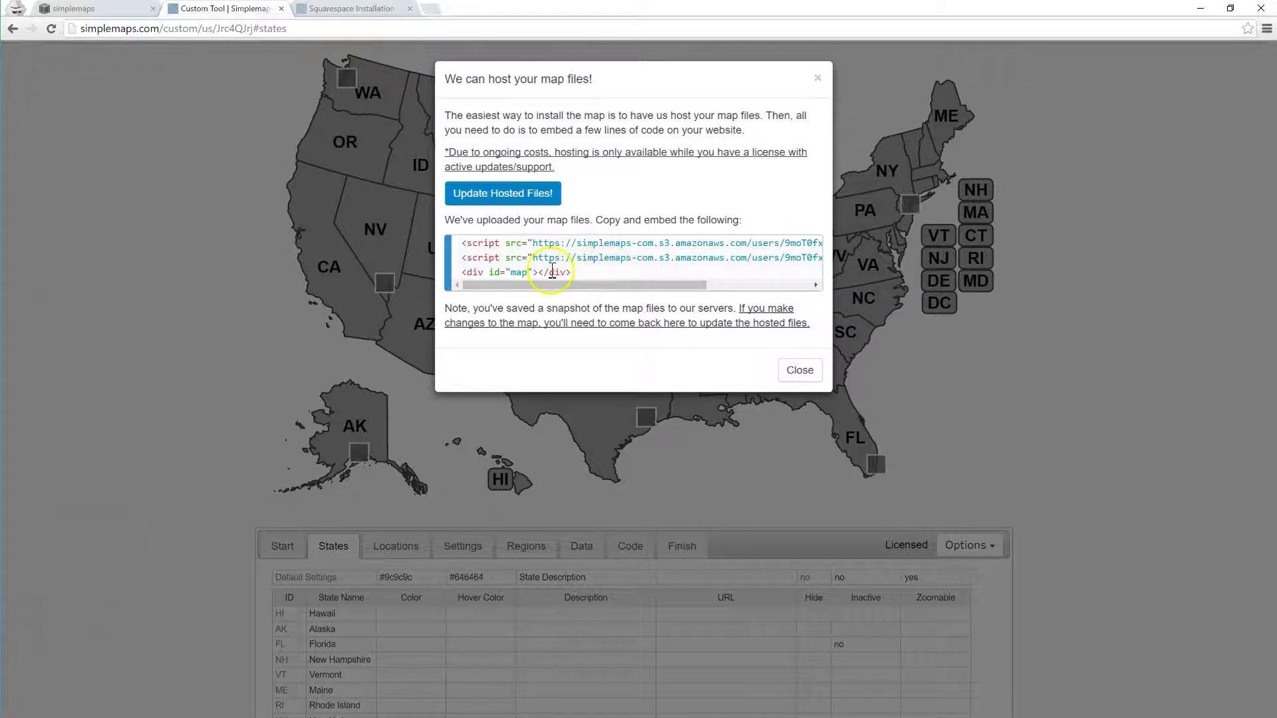
{"action": "left_click_drag", "start_coordinate": [590, 288], "coordinate": [450, 245]}
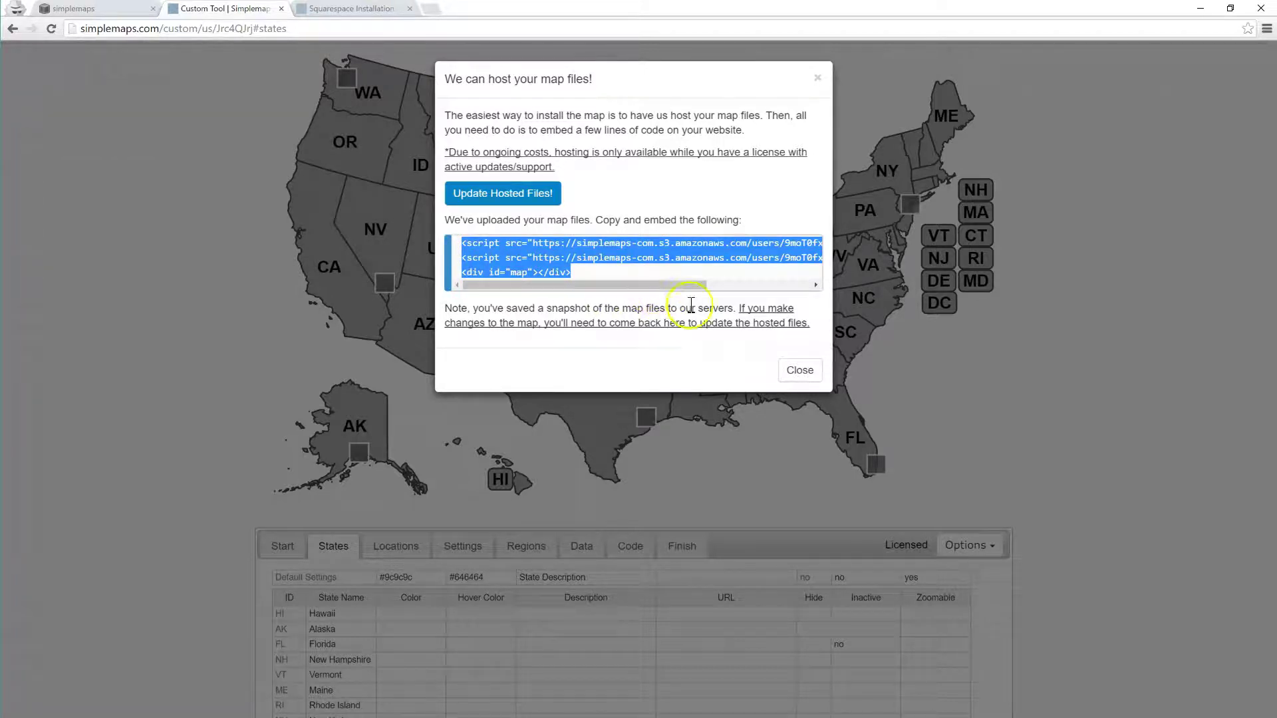
{"action": "left_click", "coordinate": [801, 371]}
{"action": "left_click", "coordinate": [351, 8]}
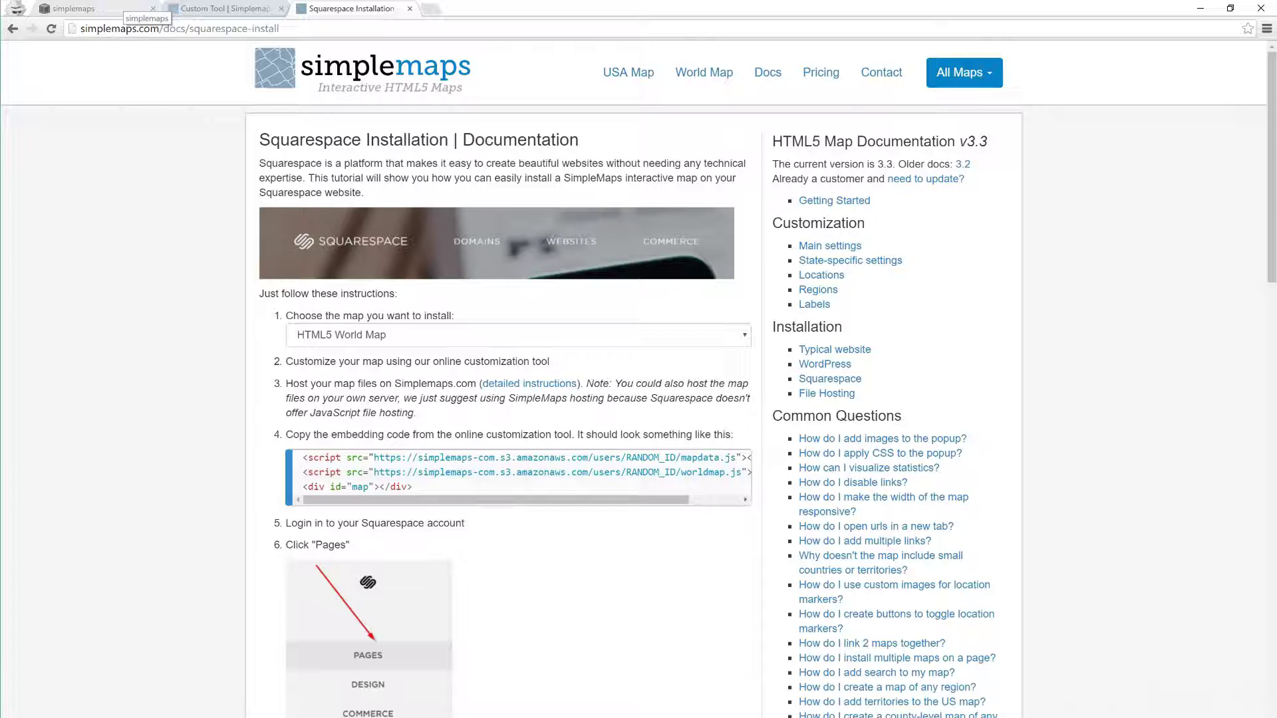
- Go from the installation guide back to the Squarespace editor's Pages panel
{"action": "left_click", "coordinate": [121, 8]}
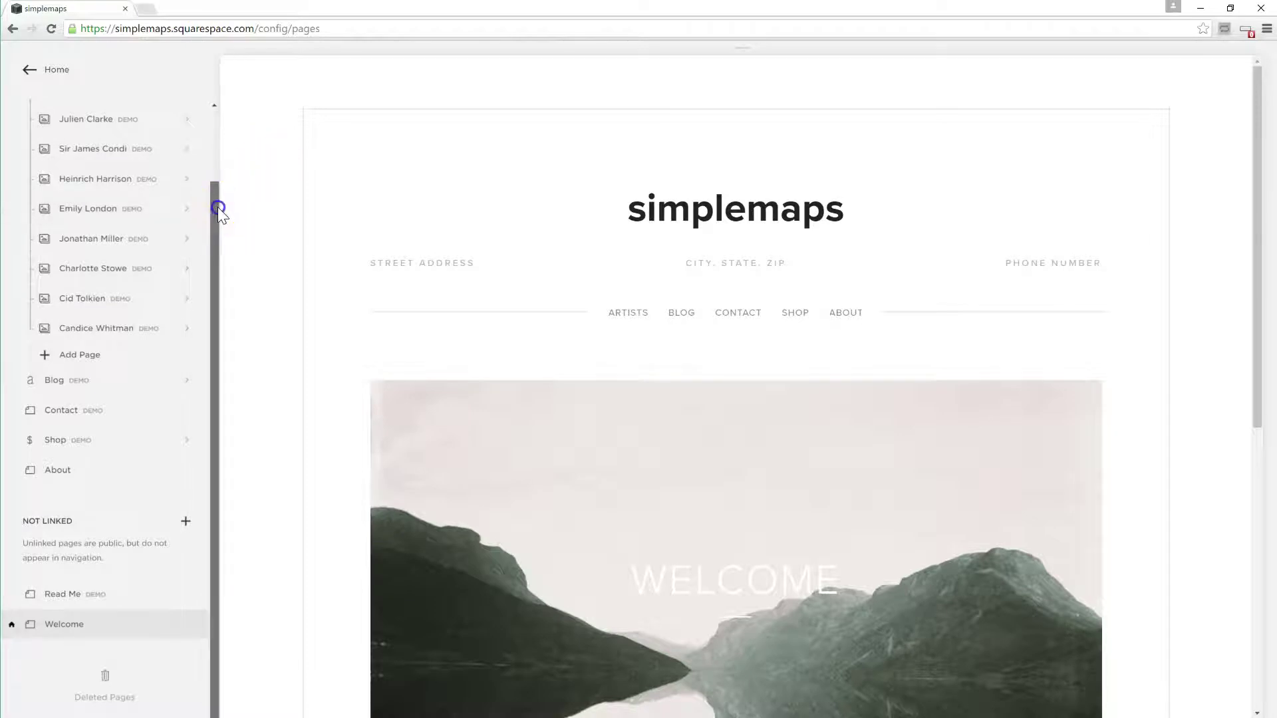
- Go to Home > Pages and scroll the Welcome page preview to its body text
{"action": "left_click_drag", "start_coordinate": [217, 206], "coordinate": [215, 130]}
{"action": "left_click", "coordinate": [50, 72]}
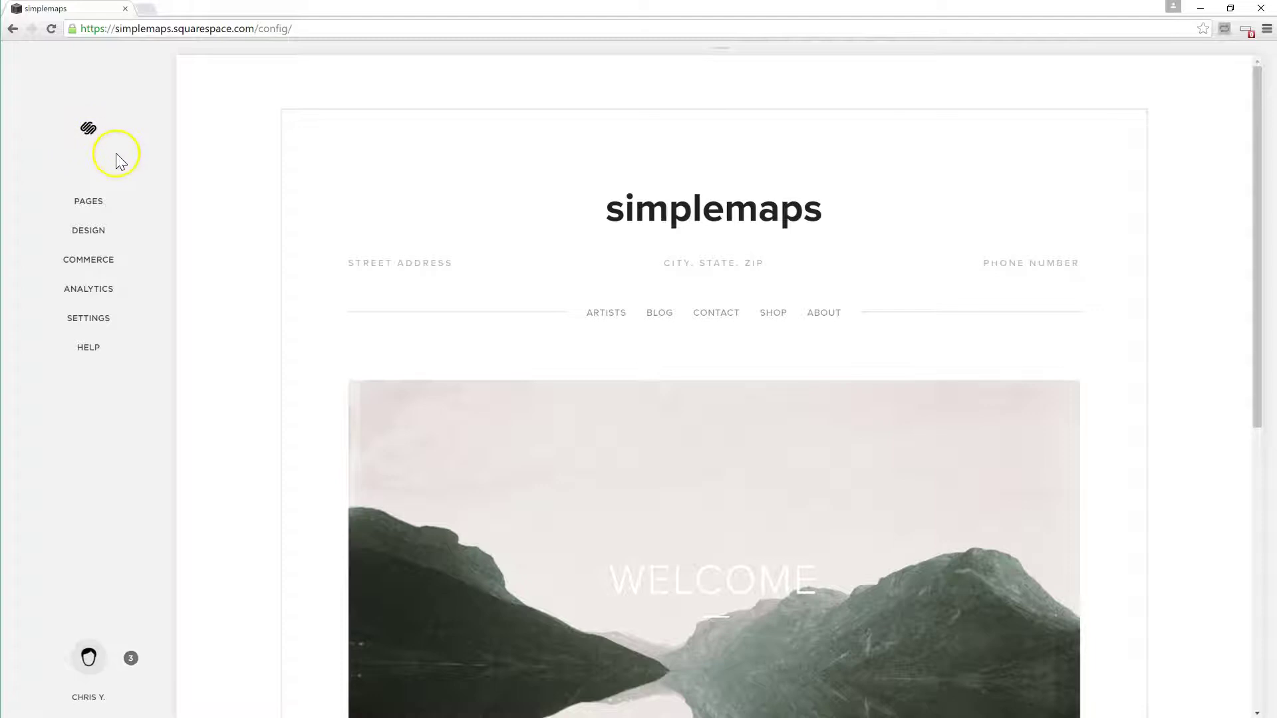
{"action": "left_click_drag", "start_coordinate": [1257, 288], "coordinate": [1224, 341]}
{"action": "left_click", "coordinate": [89, 202]}
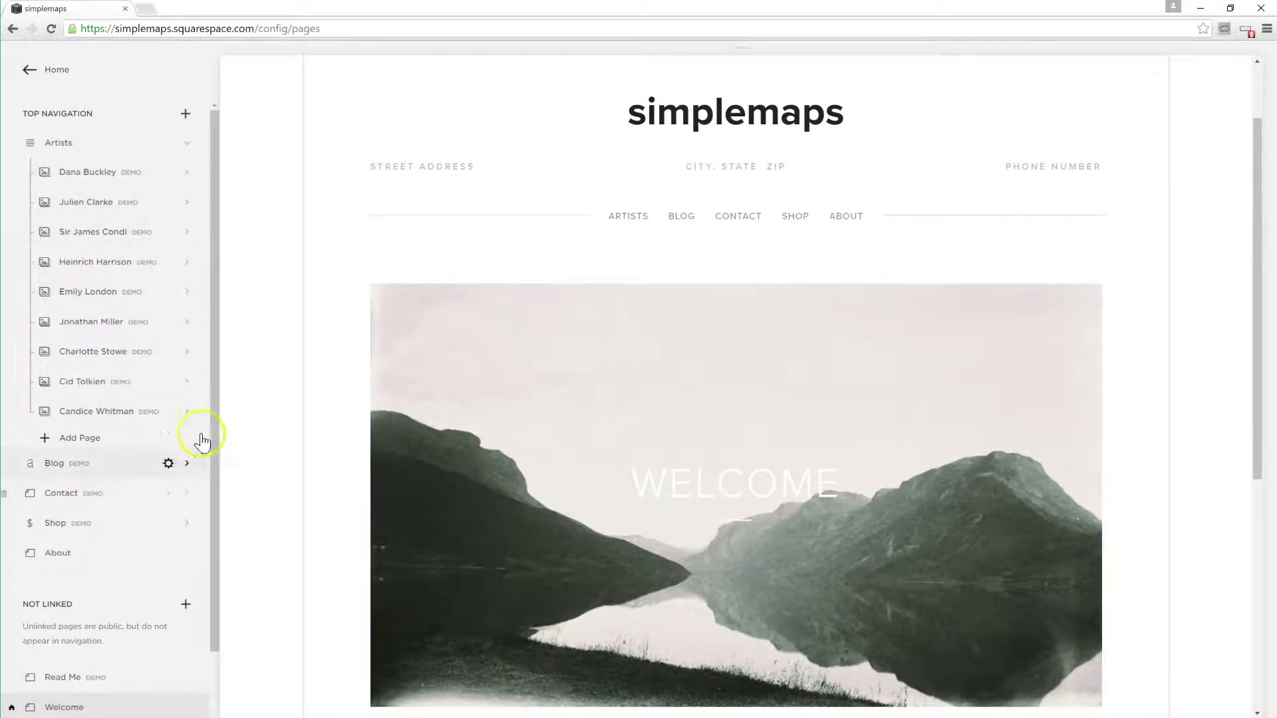
{"action": "left_click_drag", "start_coordinate": [219, 422], "coordinate": [202, 530]}
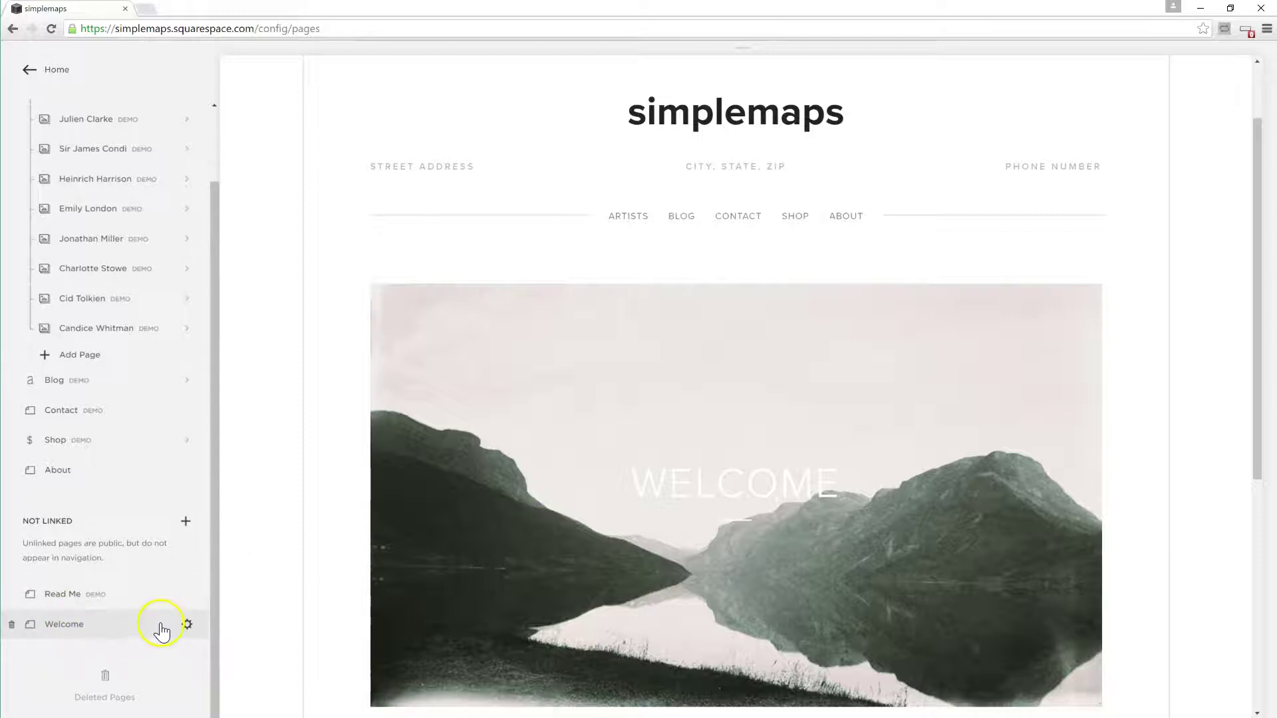
{"action": "left_click_drag", "start_coordinate": [1264, 421], "coordinate": [1239, 580]}
{"action": "mouse_move", "coordinate": [783, 306]}
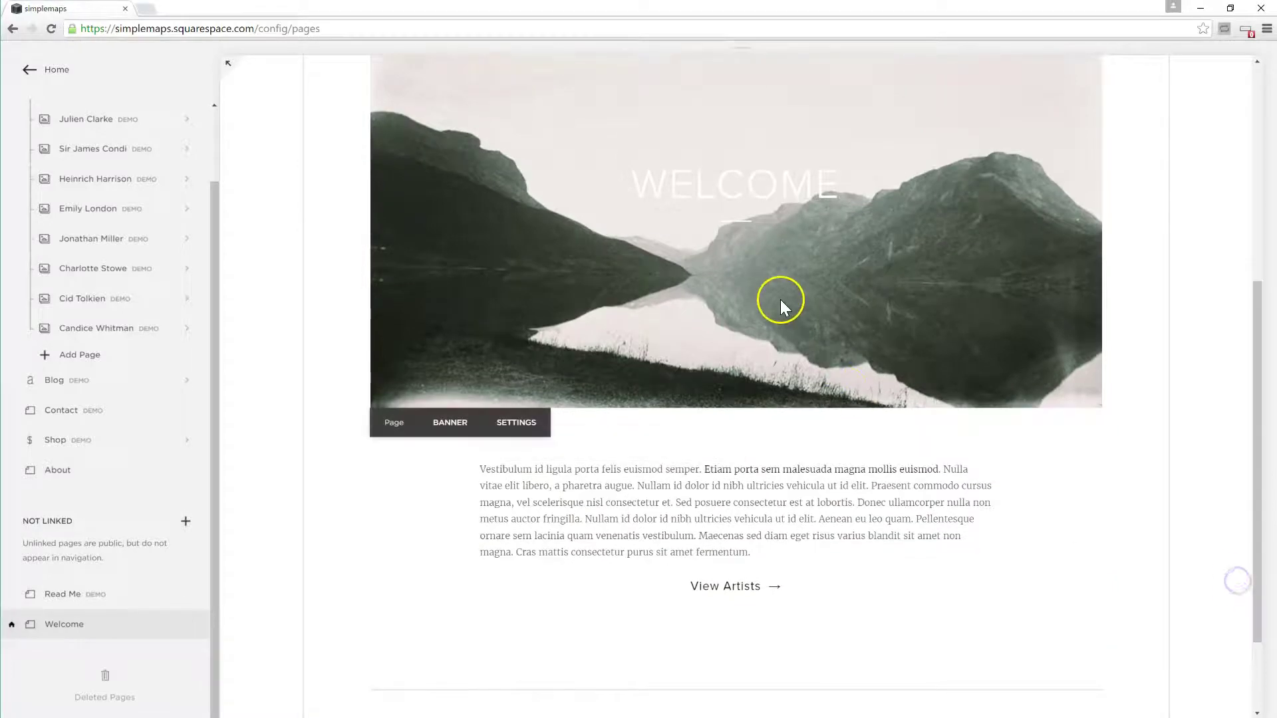
{"action": "mouse_move", "coordinate": [609, 489]}
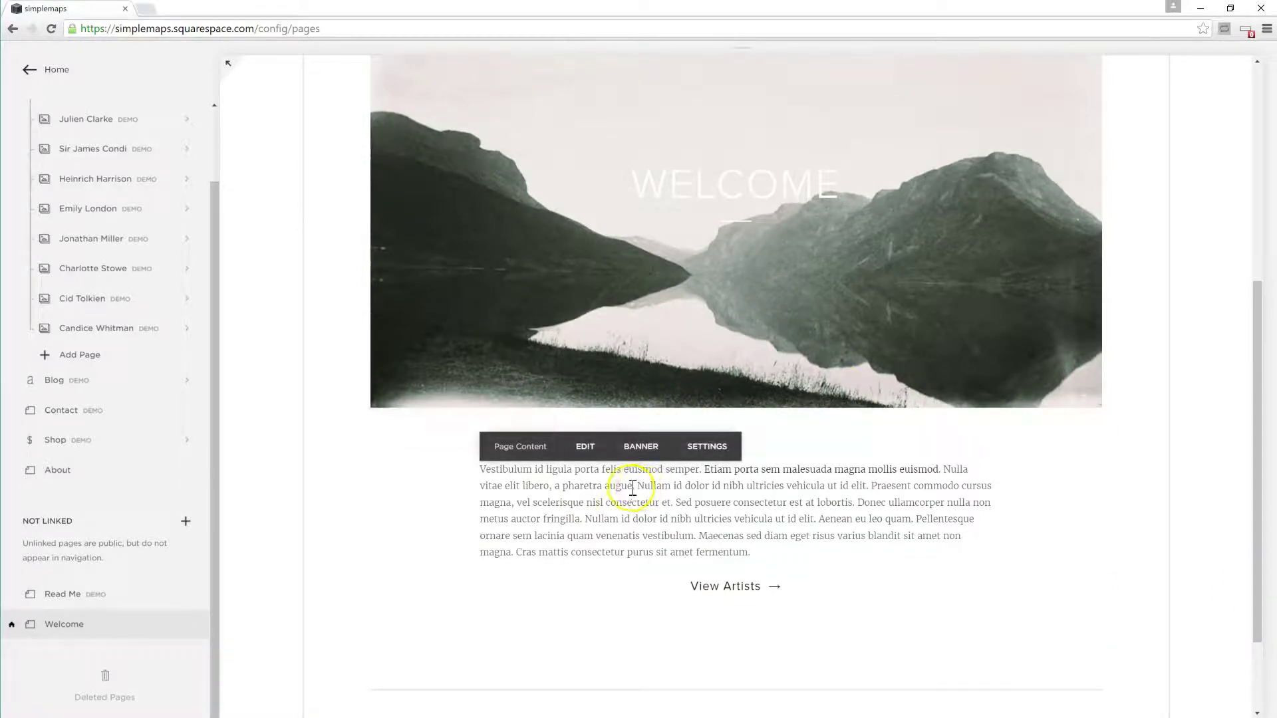
- Insert a Code block from the More section above the Welcome page body text
{"action": "left_click", "coordinate": [585, 457]}
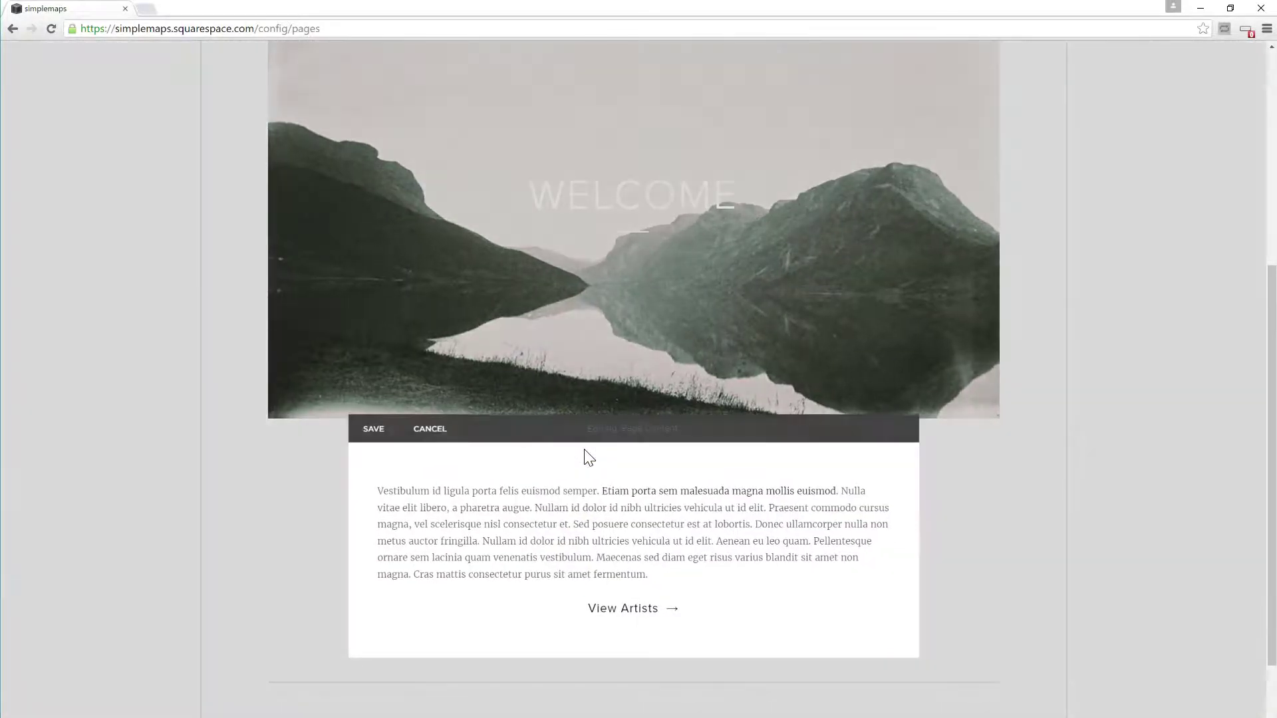
{"action": "scroll", "coordinate": [566, 449], "scroll_direction": "down", "scroll_amount": 2}
{"action": "mouse_move", "coordinate": [364, 381]}
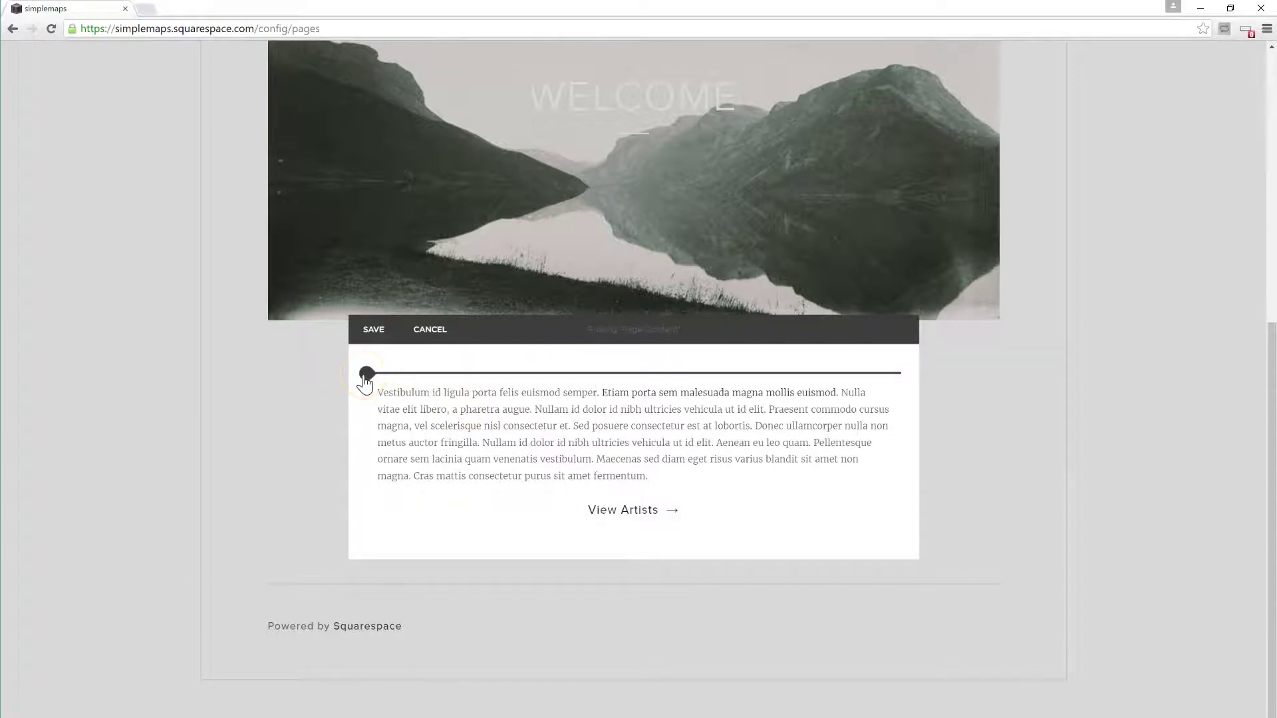
{"action": "left_click", "coordinate": [366, 376]}
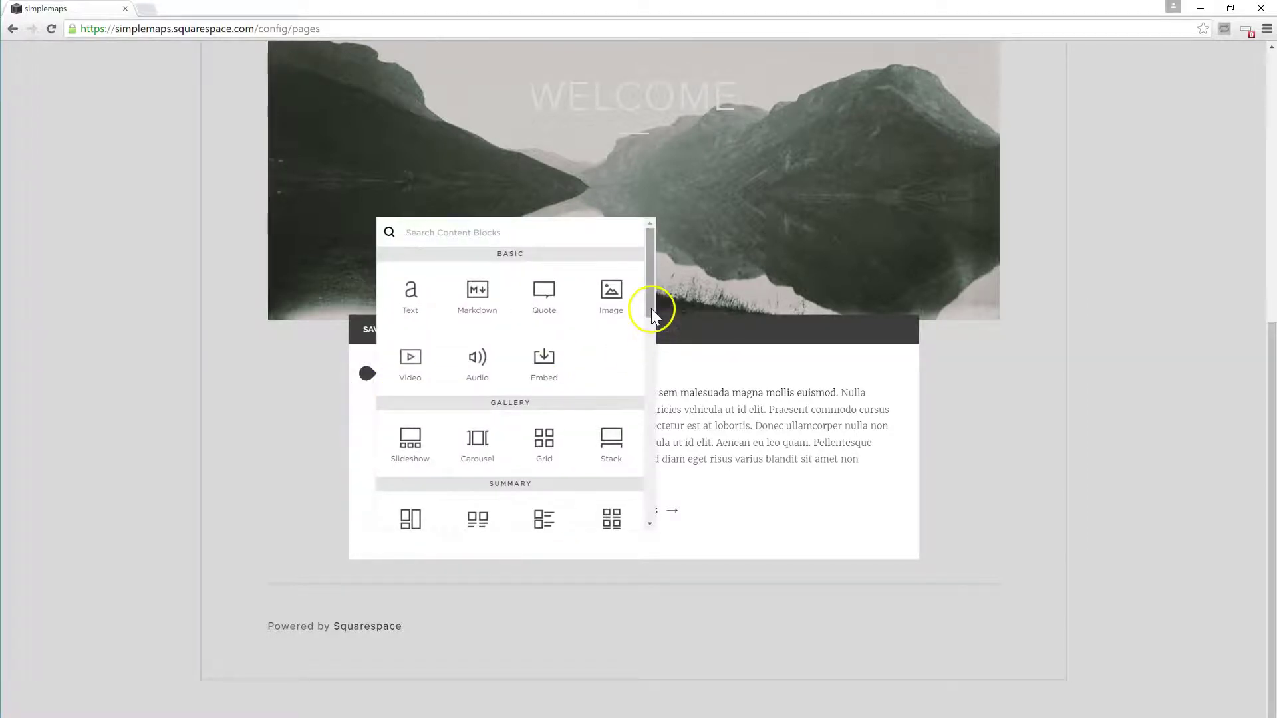
{"action": "left_click_drag", "start_coordinate": [652, 308], "coordinate": [640, 389]}
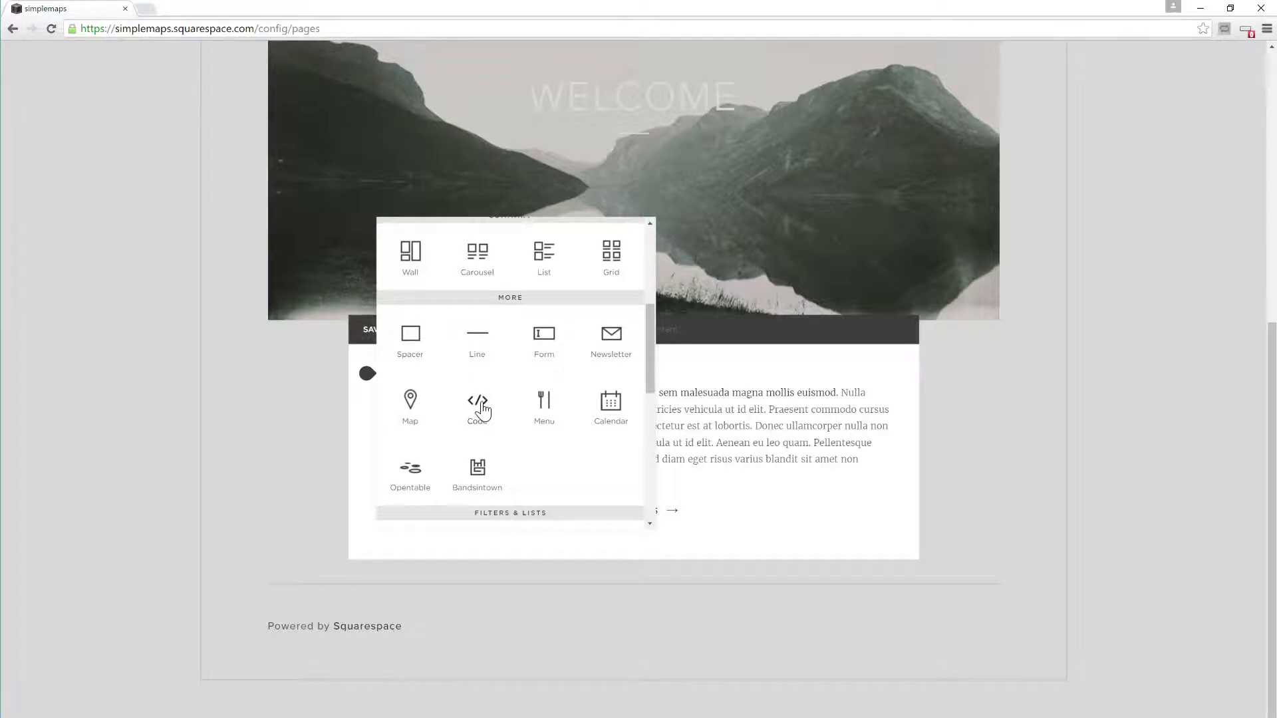
{"action": "left_click", "coordinate": [479, 404]}
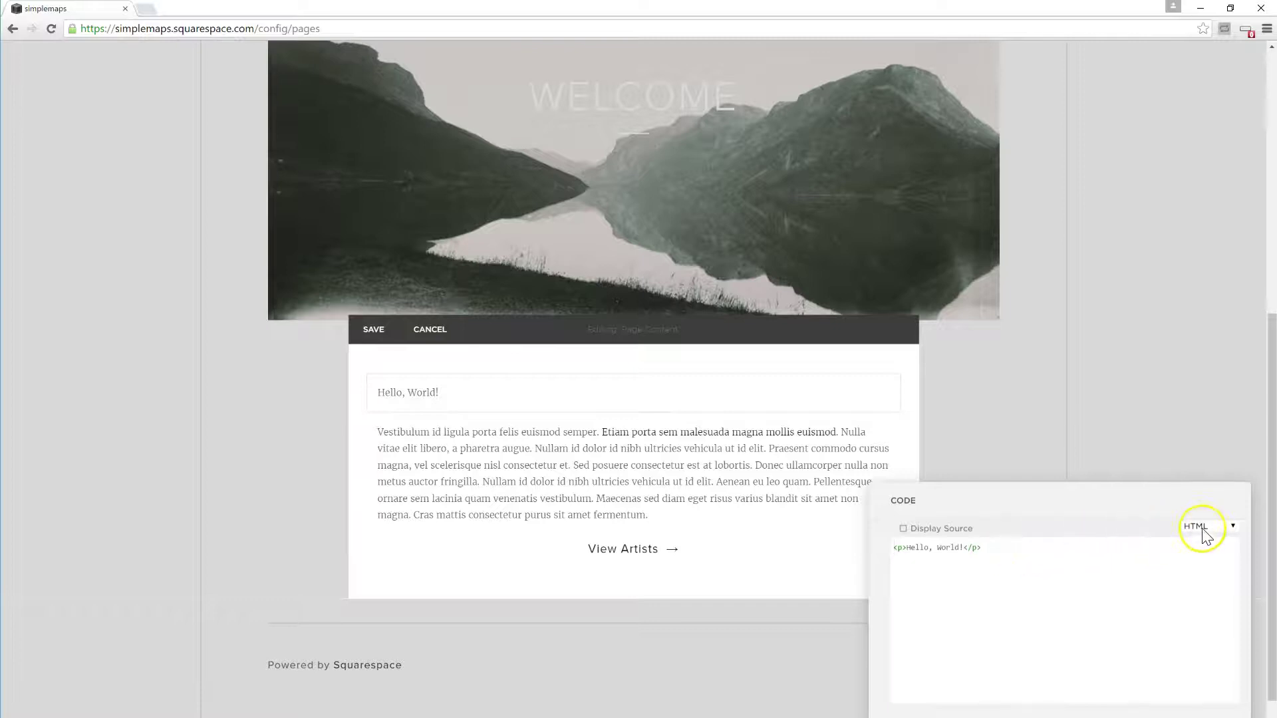
- Replace the placeholder with the SimpleMaps embed script, apply it, and preview in safe mode
{"action": "key", "text": "ctrl+a"}
{"action": "type", "text": "<script src=\"https://simplemaps-com.s3.amazonaws.com/users/9moT0fxXNPFG/mapdata.js\"></script> <script src=\"https://simplemaps-com.s3.amazonaws.com/users/9moT0fxXNPFG/usmap.js\"></script> <div id=\"map\"></div>"}
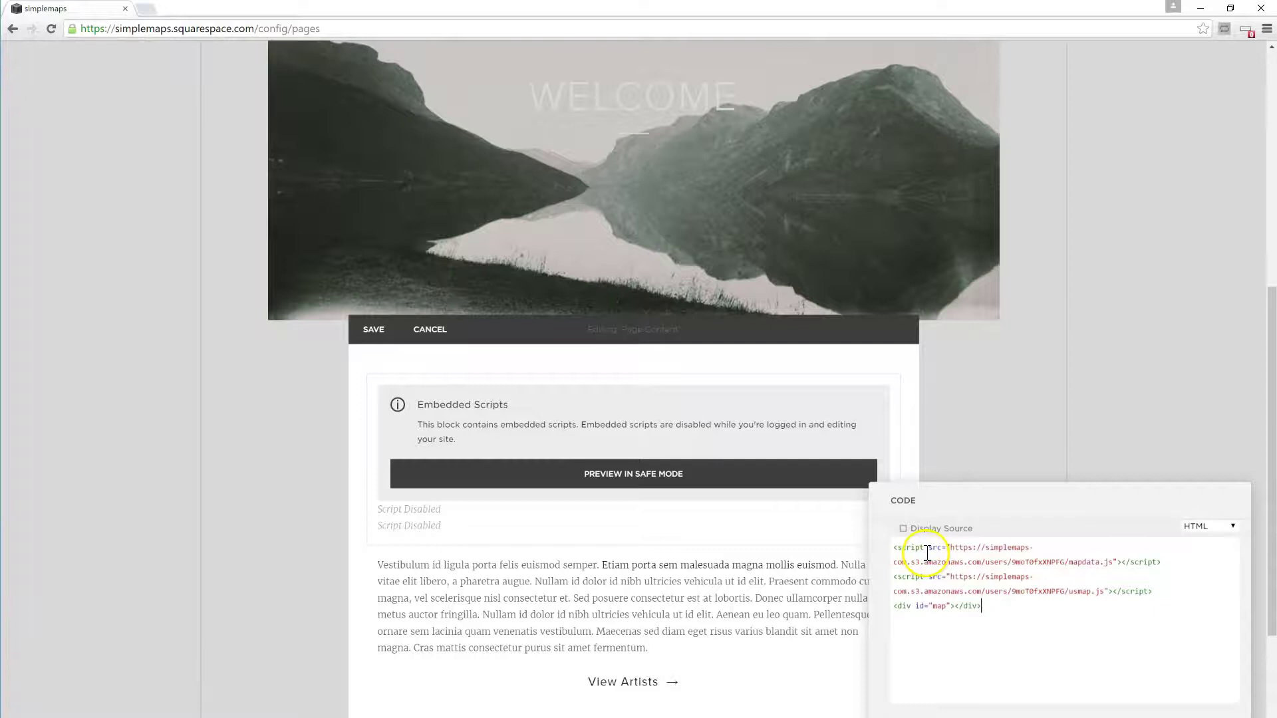
{"action": "mouse_move", "coordinate": [1270, 550]}
{"action": "left_mouse_down"}
{"action": "mouse_move", "coordinate": [1270, 538]}
{"action": "mouse_move", "coordinate": [1269, 578]}
{"action": "mouse_move", "coordinate": [1270, 543]}
{"action": "left_mouse_up"}
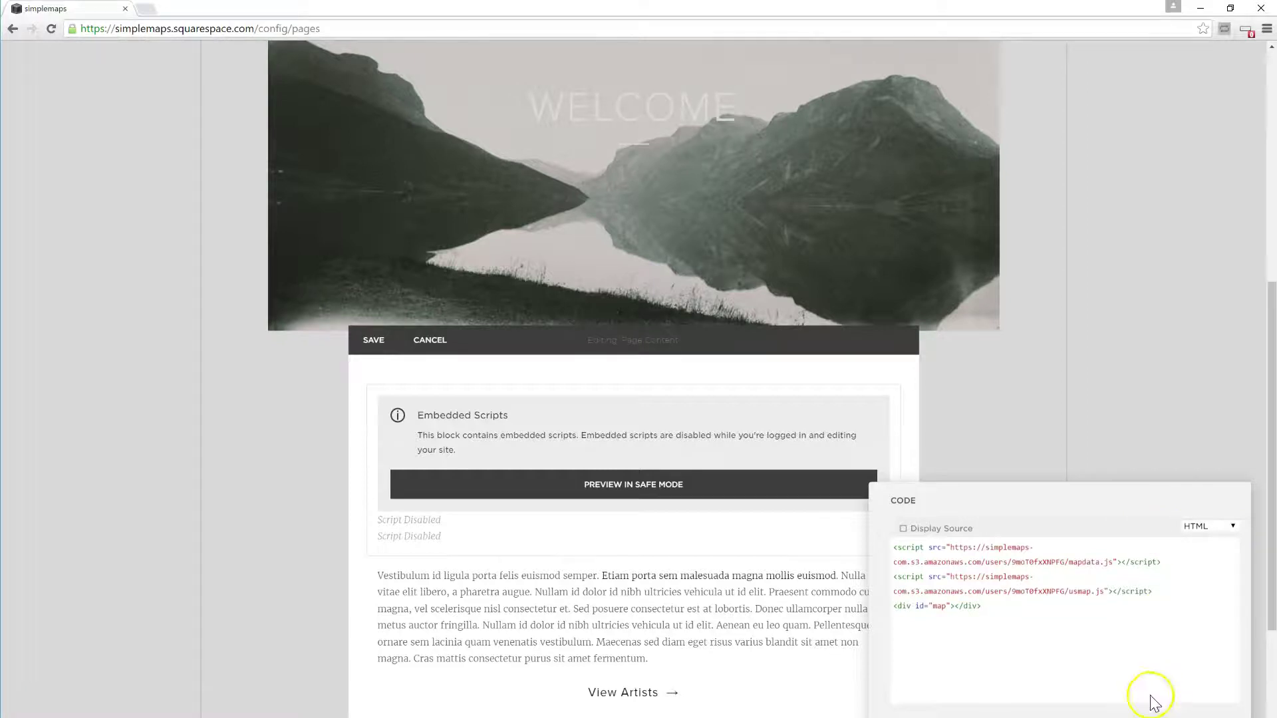
{"action": "left_click_drag", "start_coordinate": [1079, 509], "coordinate": [1082, 407]}
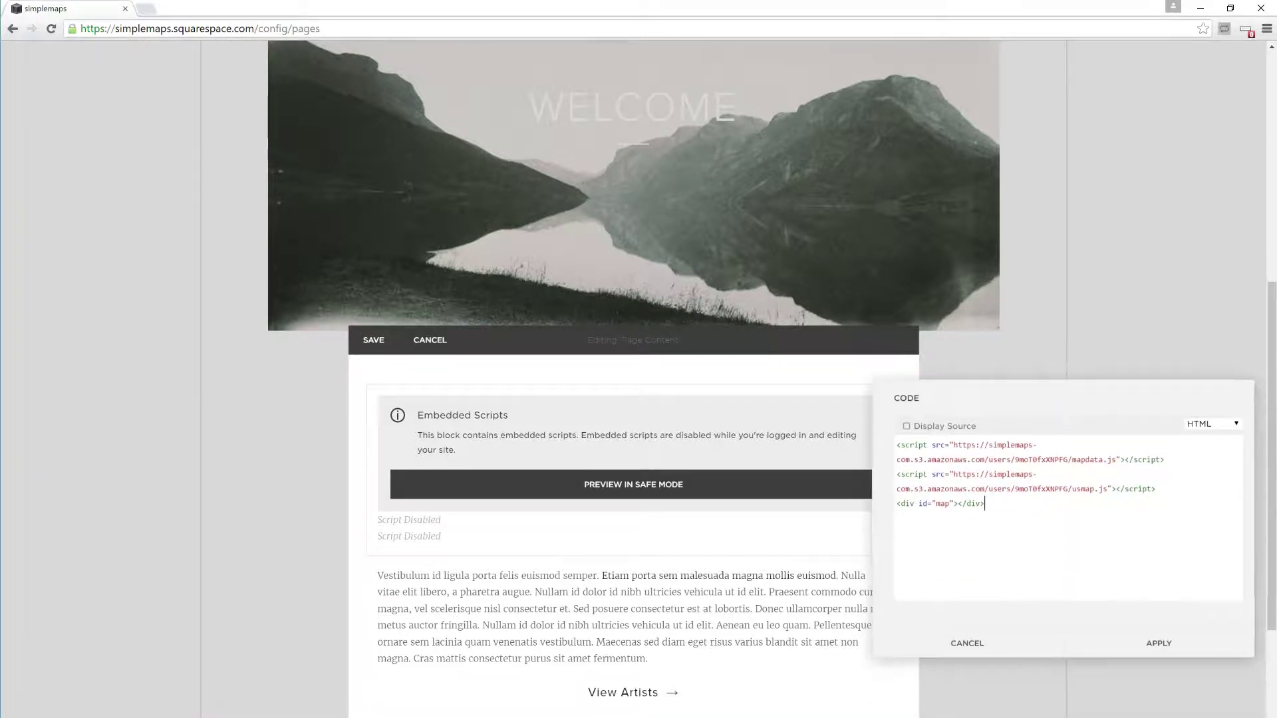
{"action": "left_click", "coordinate": [1159, 643]}
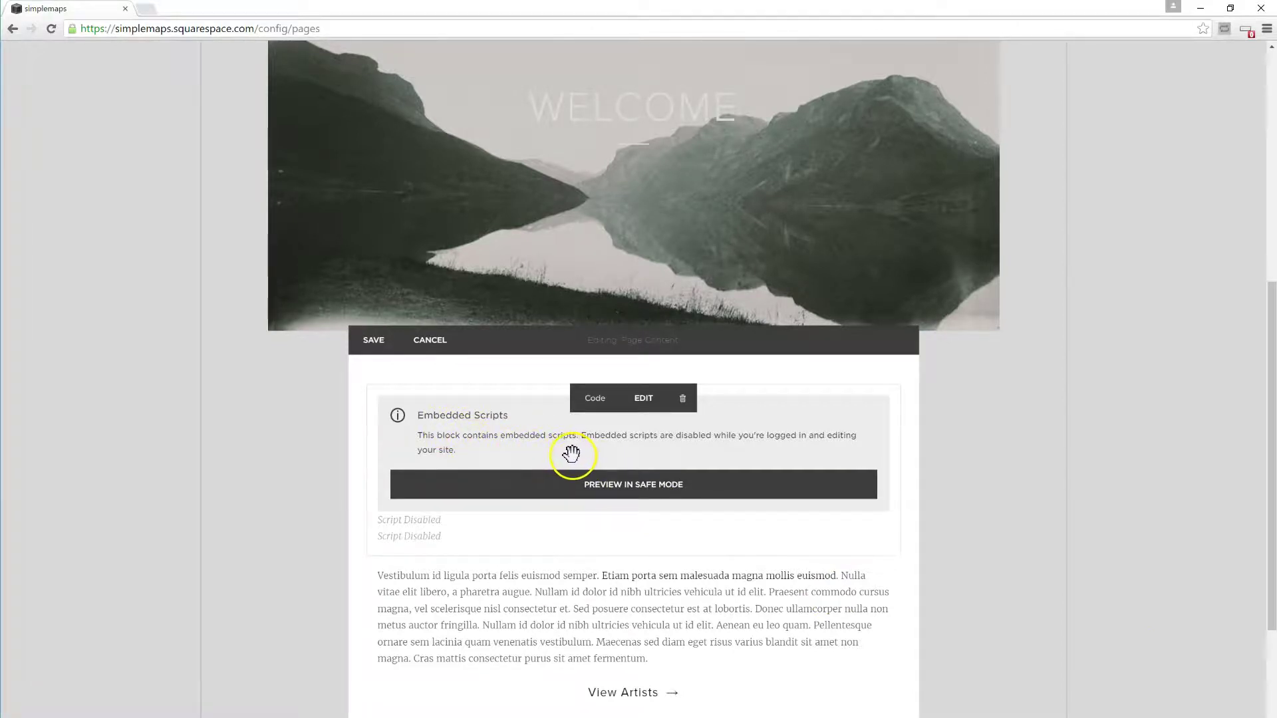
{"action": "left_click", "coordinate": [670, 491]}
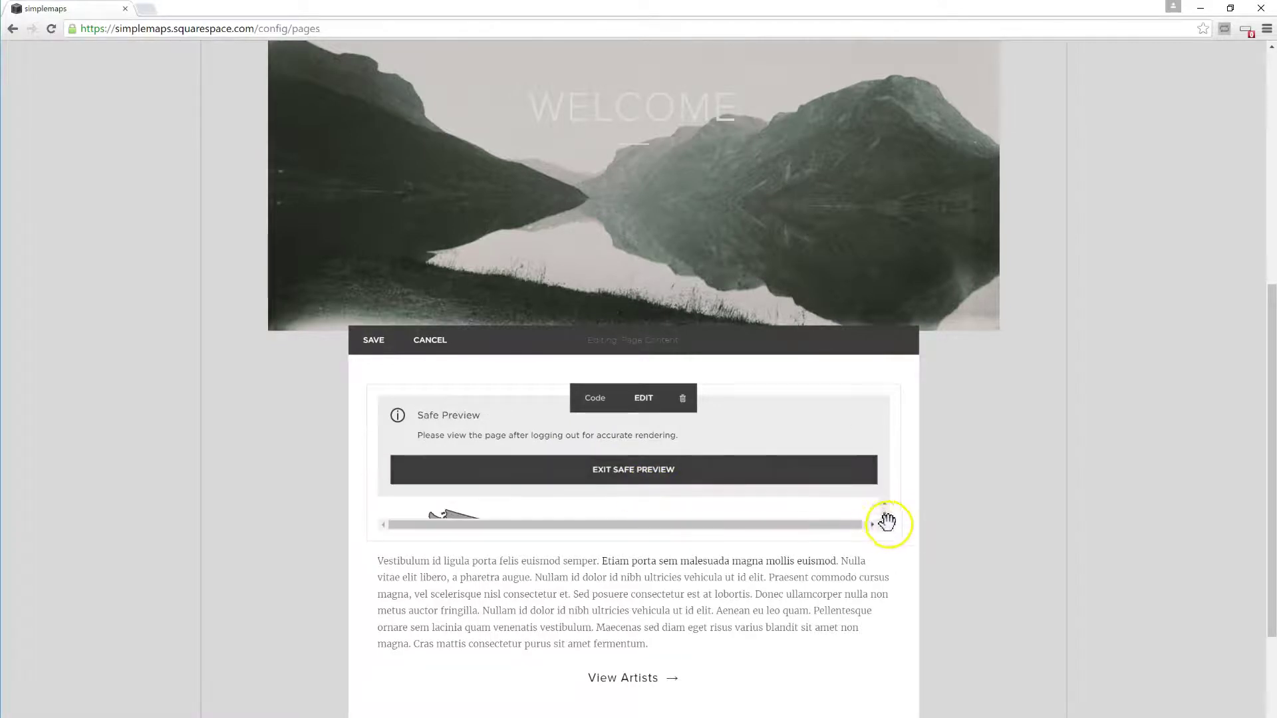
{"action": "left_click_drag", "start_coordinate": [808, 521], "coordinate": [758, 491]}
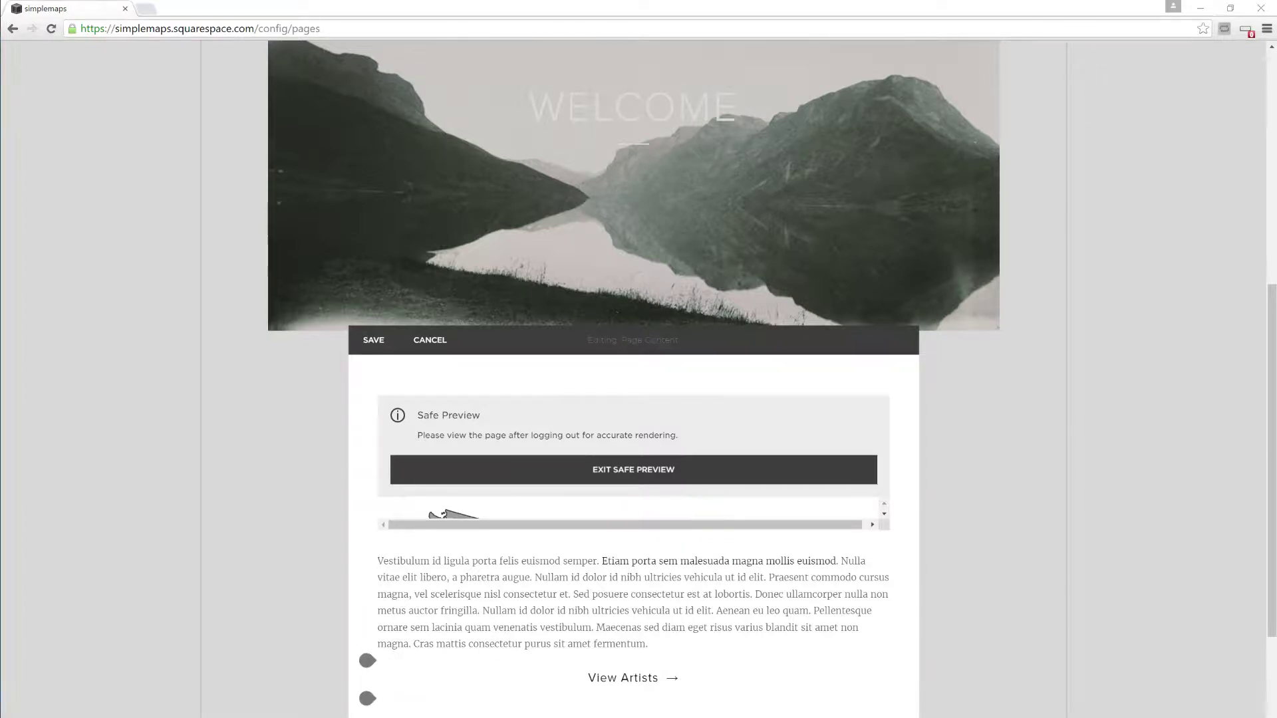
- Reload the live home page in the incognito window, then return to the editing window
{"action": "mouse_move", "coordinate": [179, 717]}
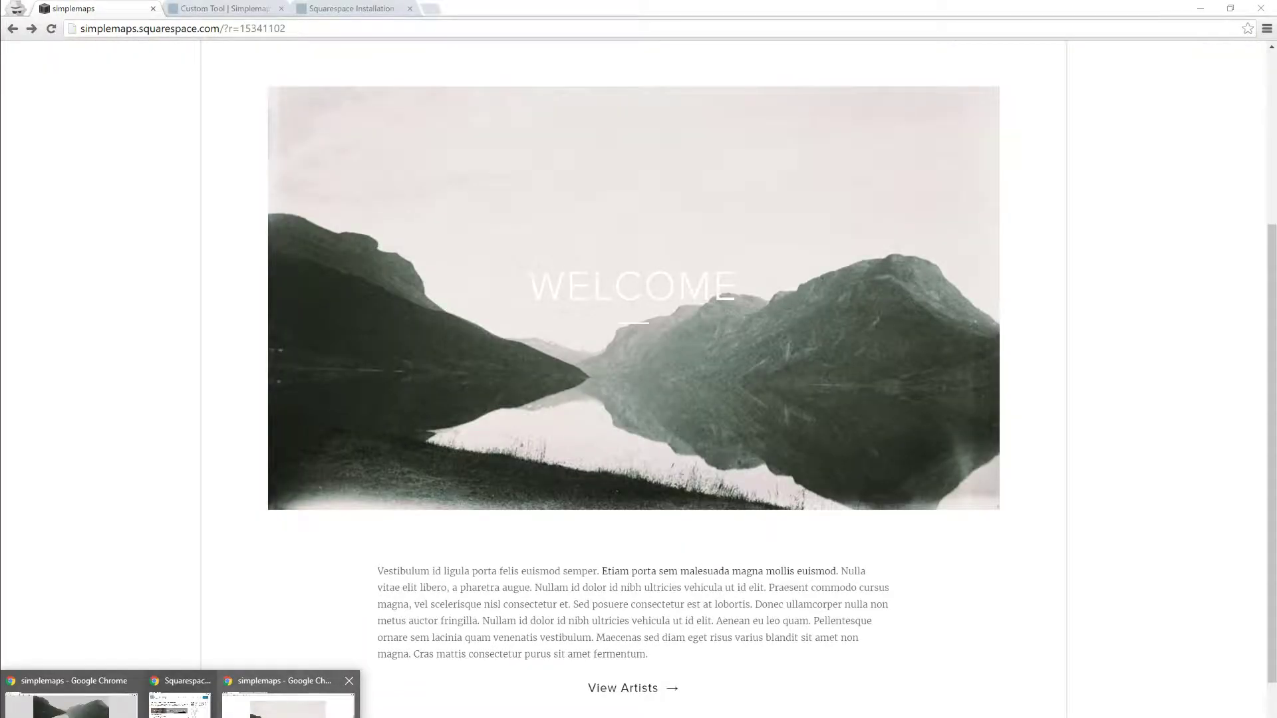
{"action": "left_click", "coordinate": [289, 705]}
{"action": "left_click", "coordinate": [51, 29]}
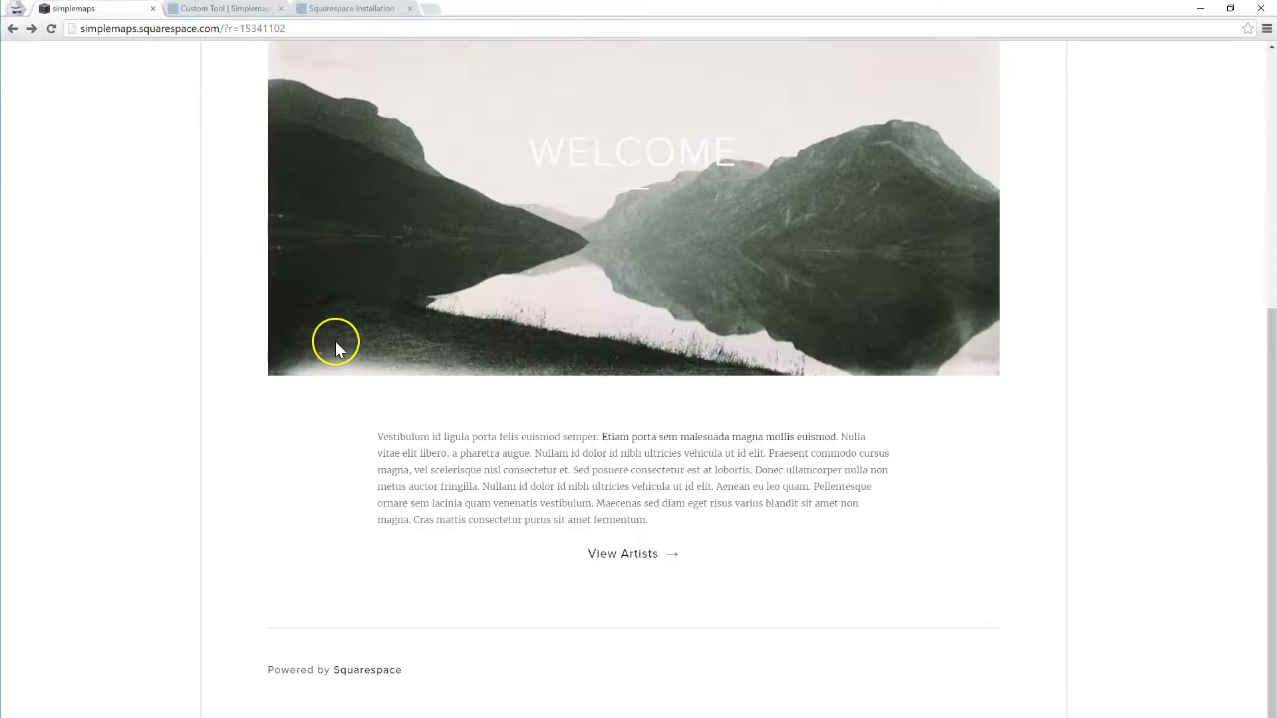
{"action": "mouse_move", "coordinate": [179, 717]}
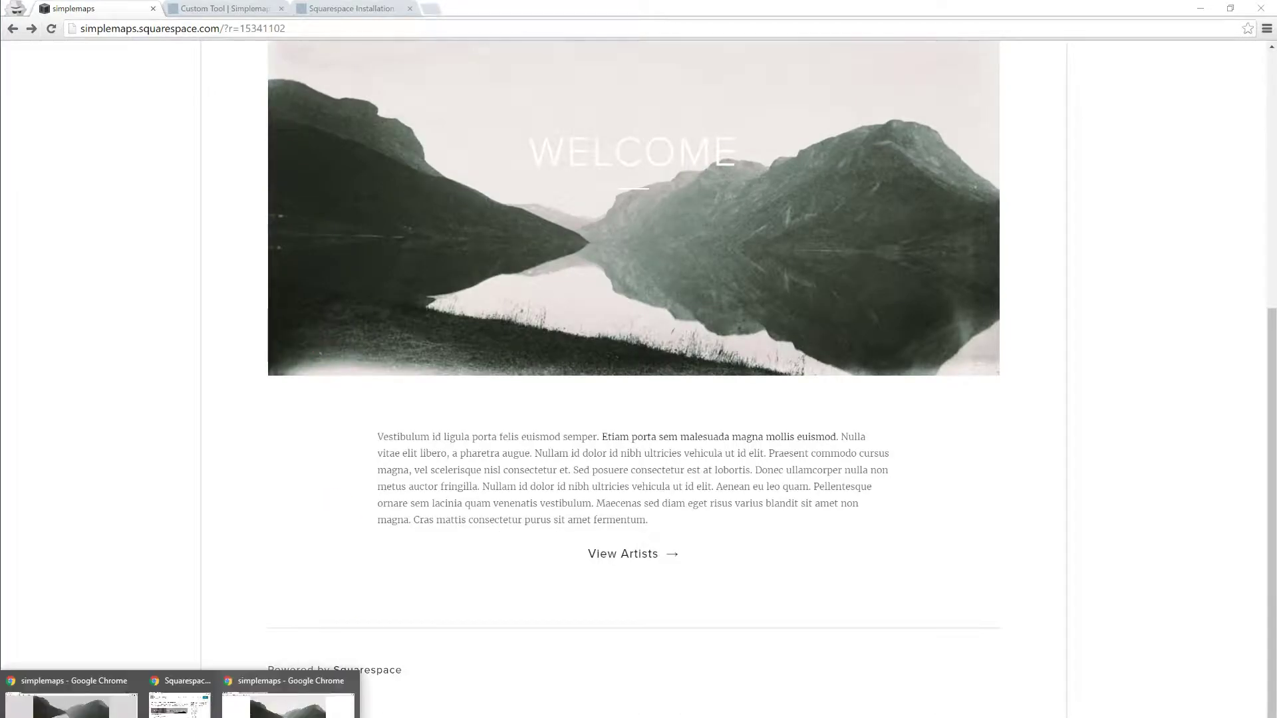
{"action": "left_click", "coordinate": [71, 704]}
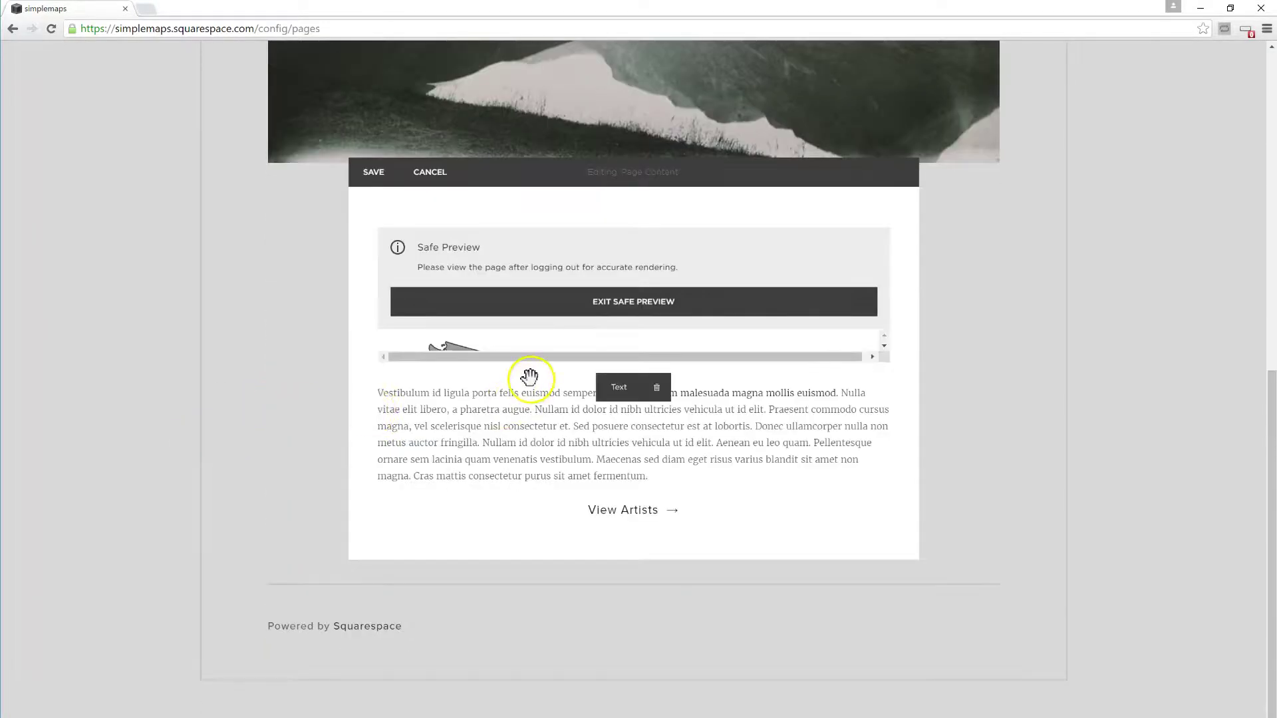
- Save the page, then reload the live Welcome page in the incognito window and scroll to the map
{"action": "mouse_move", "coordinate": [539, 337]}
{"action": "left_click", "coordinate": [373, 172]}
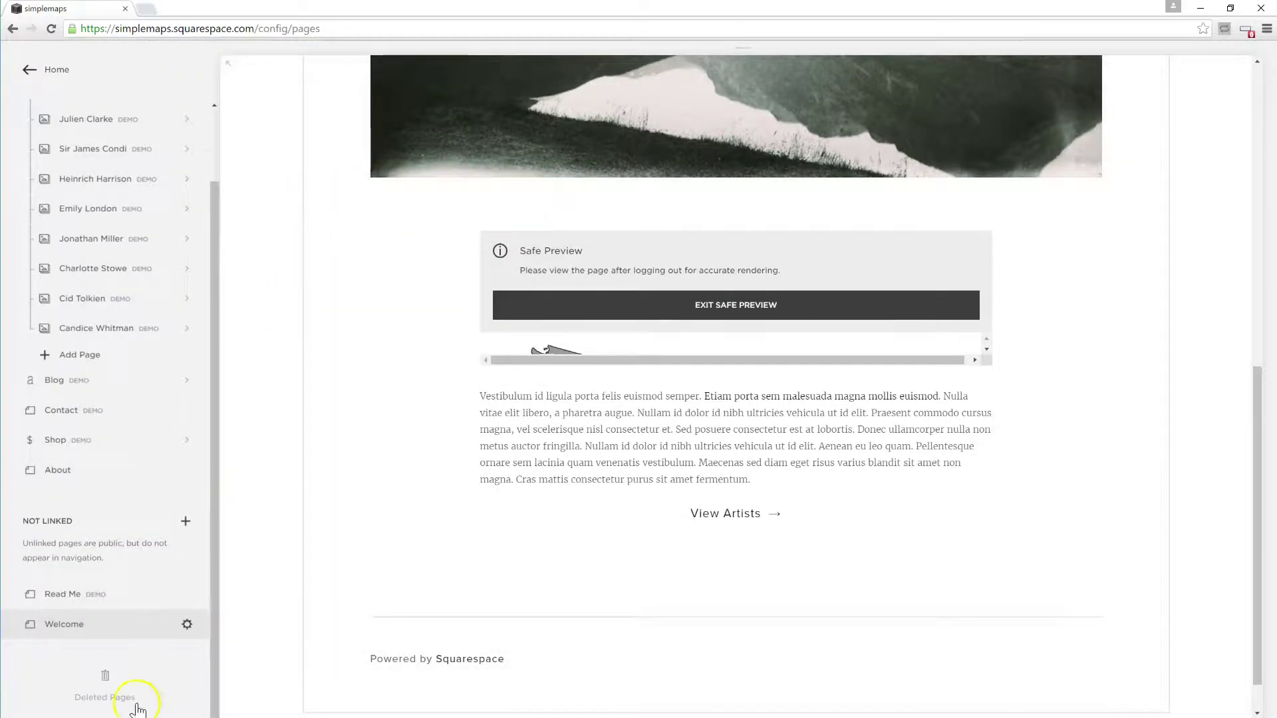
{"action": "mouse_move", "coordinate": [180, 715]}
{"action": "left_click", "coordinate": [289, 699]}
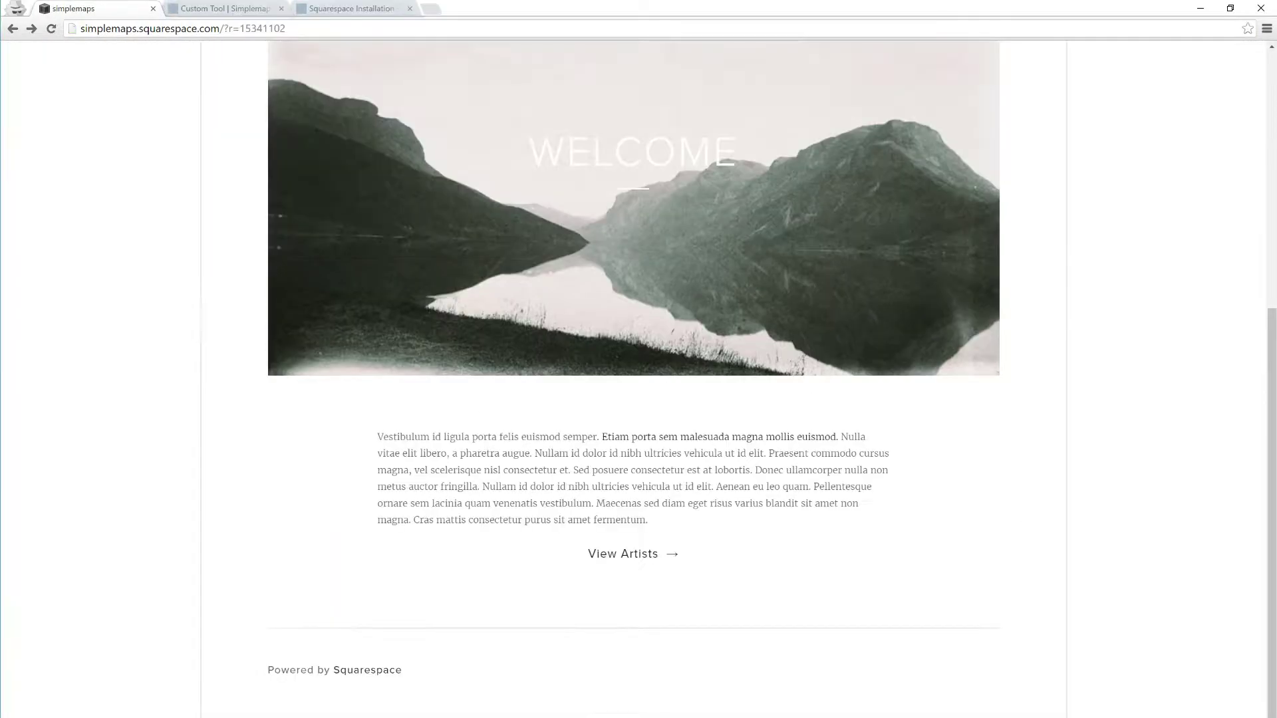
{"action": "left_click", "coordinate": [51, 29]}
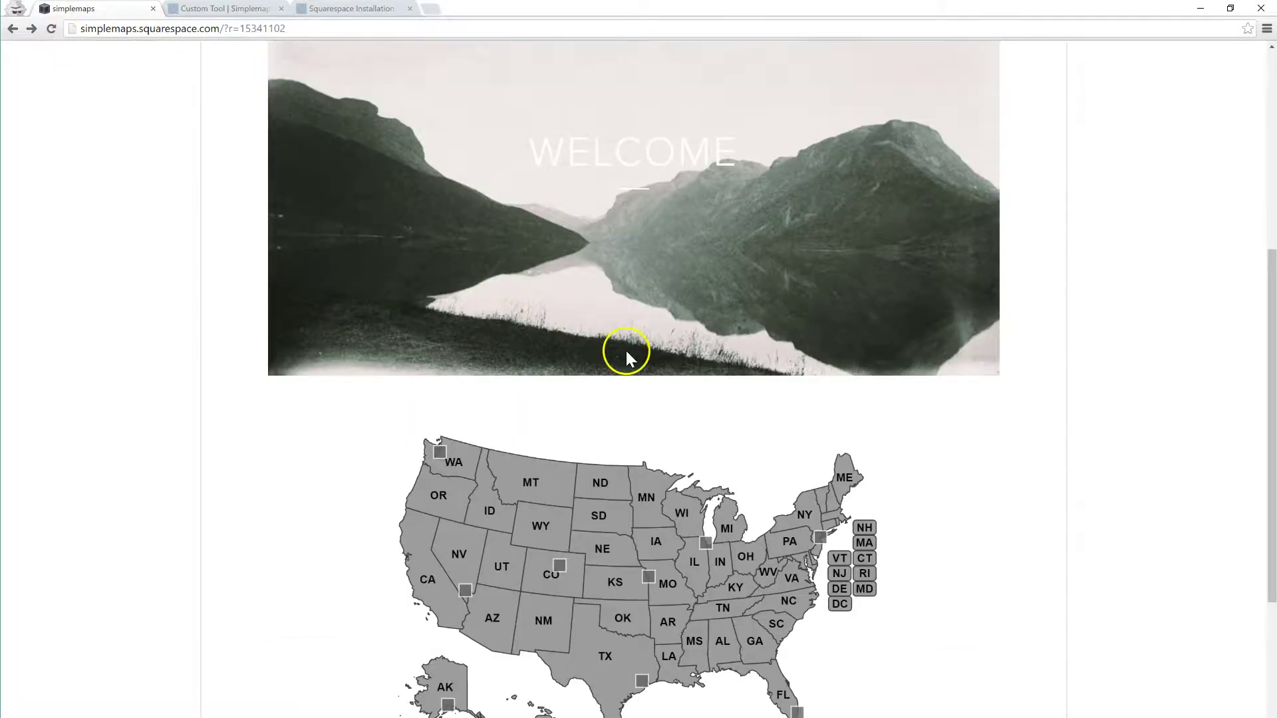
{"action": "scroll", "coordinate": [625, 350], "scroll_direction": "down", "scroll_amount": 5}
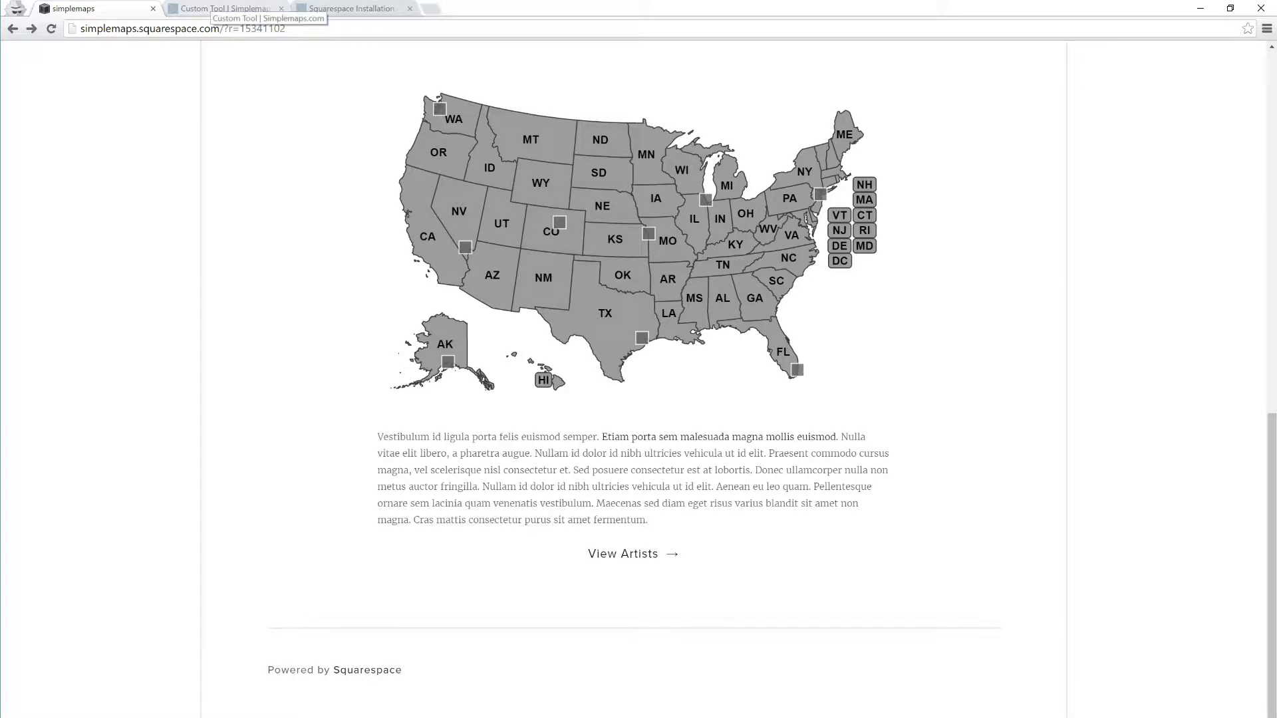
- In the map's Settings, set Label Color and Border color to white
{"action": "left_click", "coordinate": [224, 8]}
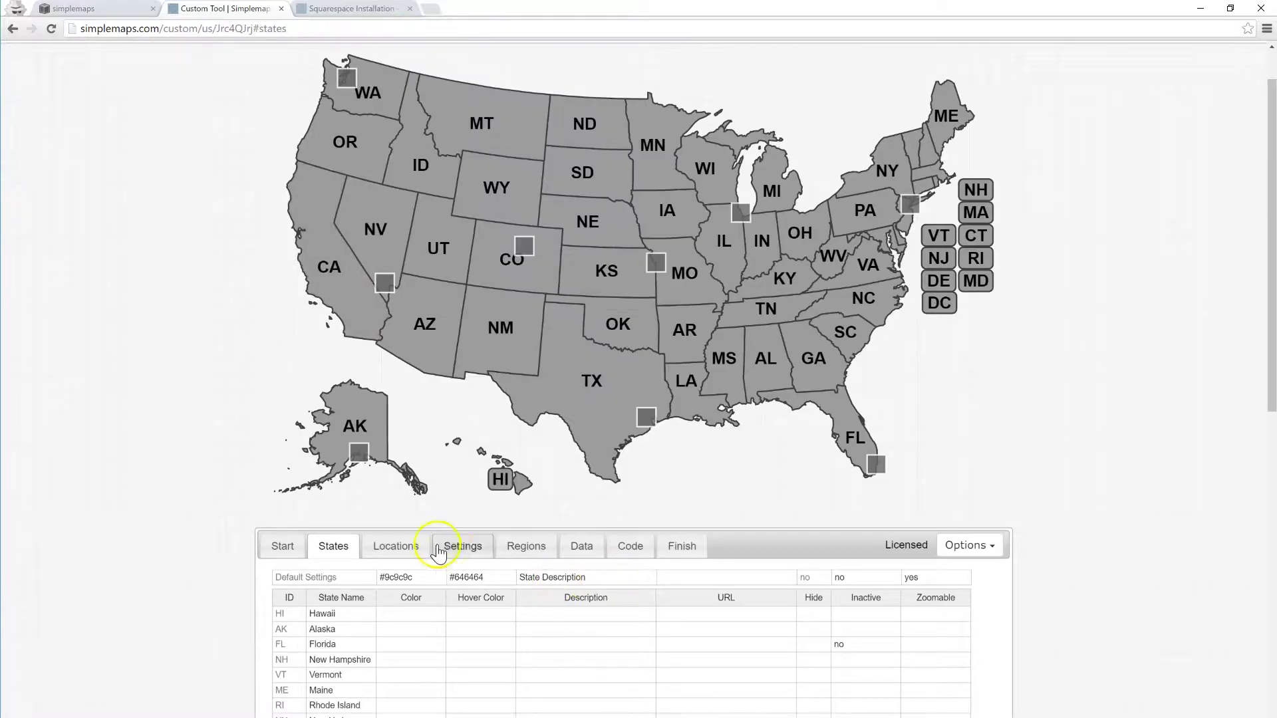
{"action": "left_click", "coordinate": [459, 546]}
{"action": "left_click_drag", "start_coordinate": [1272, 340], "coordinate": [1246, 453]}
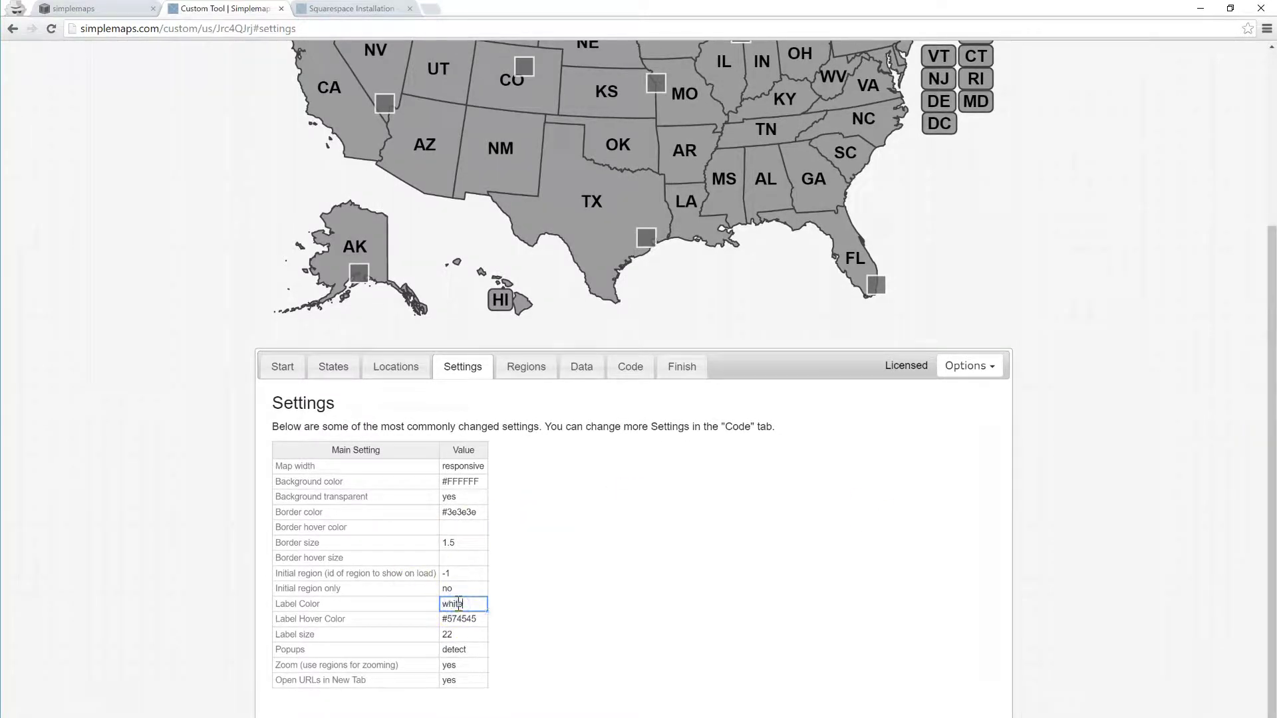
{"action": "scroll", "coordinate": [459, 603], "scroll_direction": "up", "scroll_amount": 4}
{"action": "left_click_drag", "start_coordinate": [1257, 279], "coordinate": [1263, 485]}
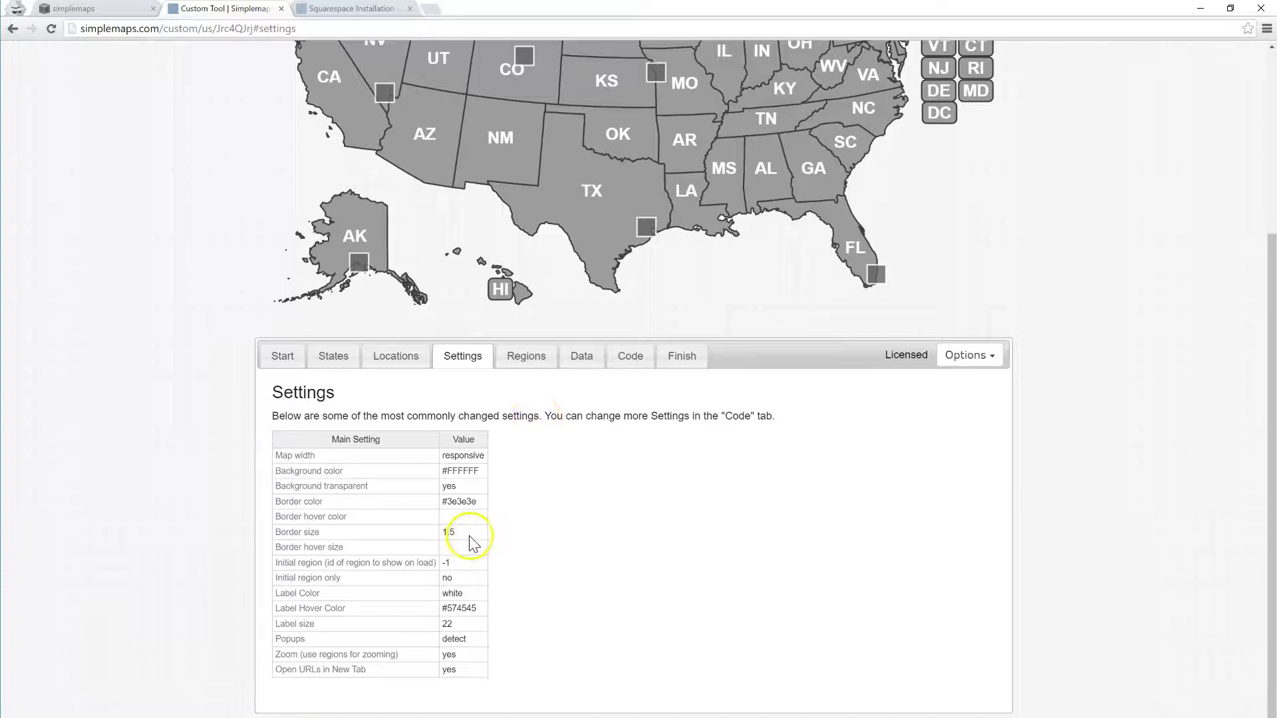
{"action": "left_click", "coordinate": [461, 501]}
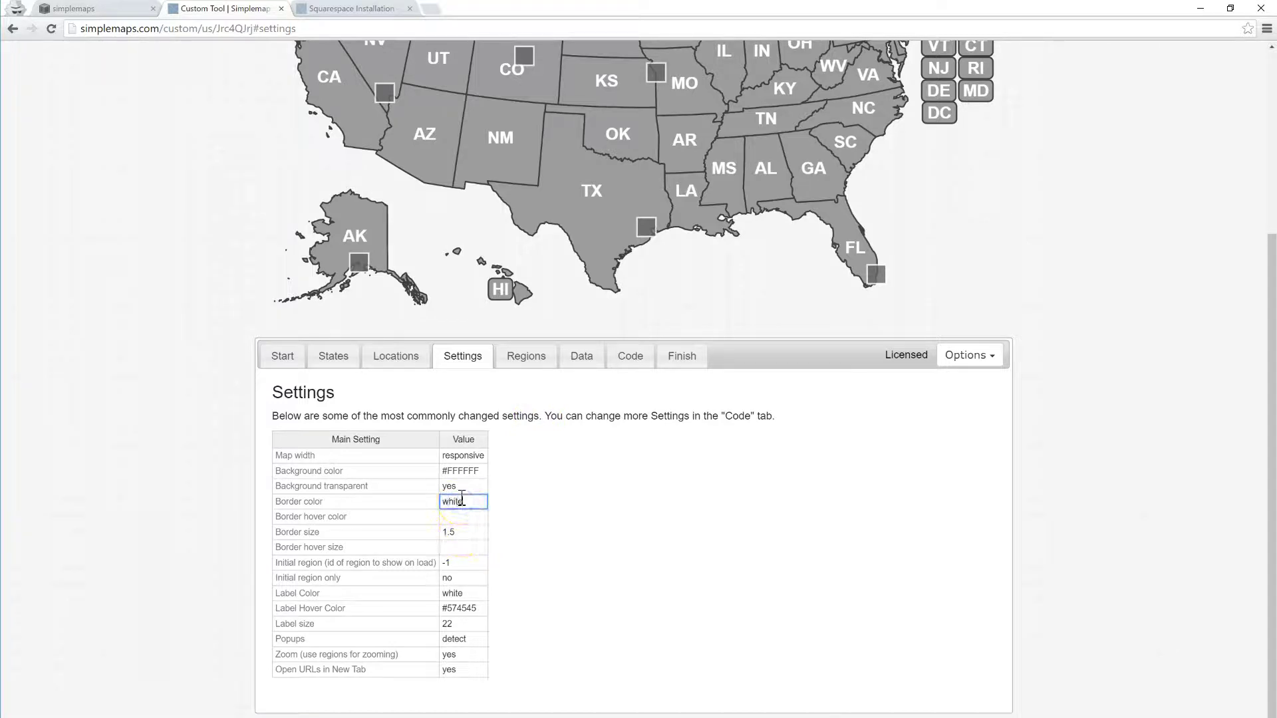
{"action": "type", "text": "white"}
{"action": "key", "text": "Return"}
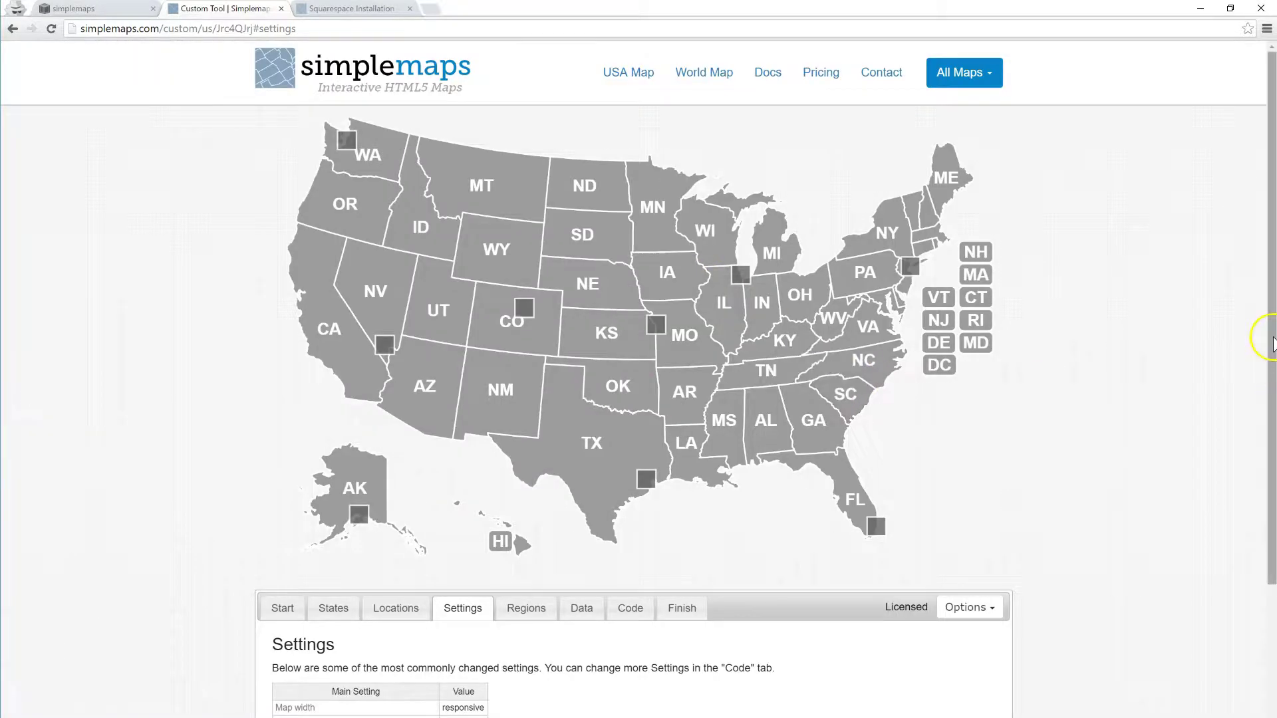
{"action": "scroll", "coordinate": [1264, 372], "scroll_direction": "down", "scroll_amount": 3}
{"action": "scroll", "coordinate": [1244, 459], "scroll_direction": "up", "scroll_amount": 1}
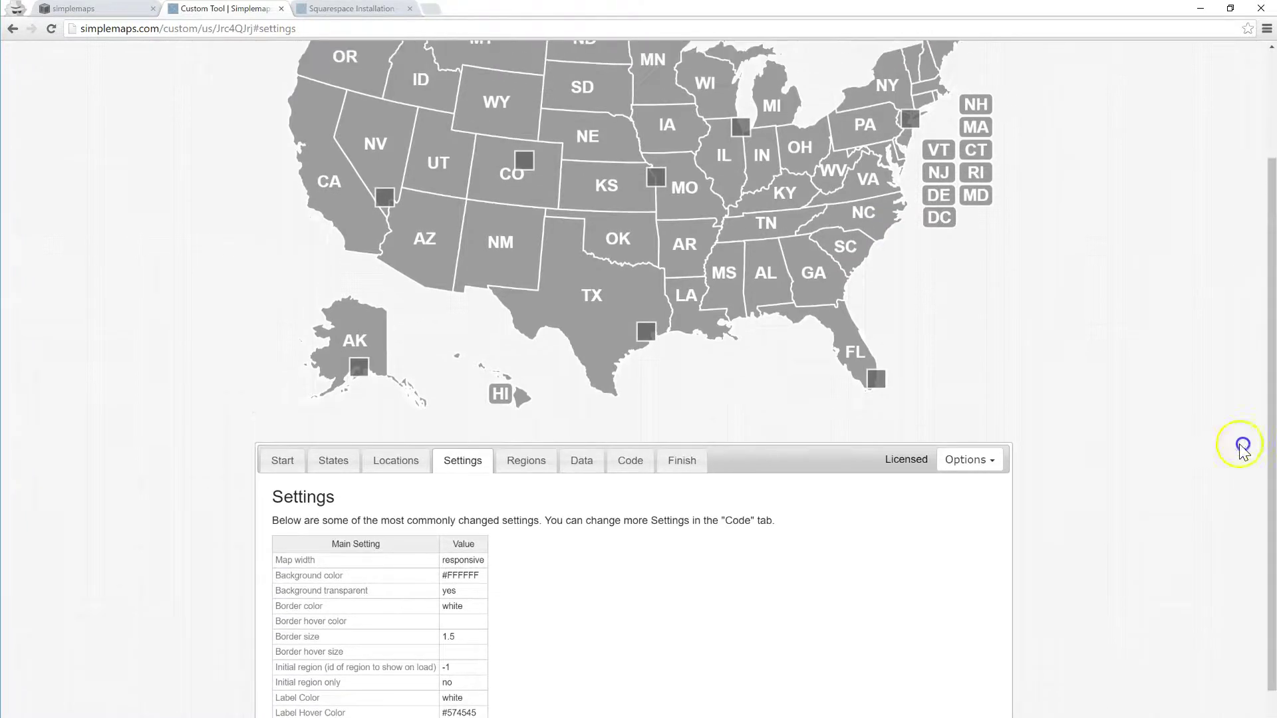
- Set the default location marker colour to pink in the Locations table
{"action": "left_click", "coordinate": [394, 459]}
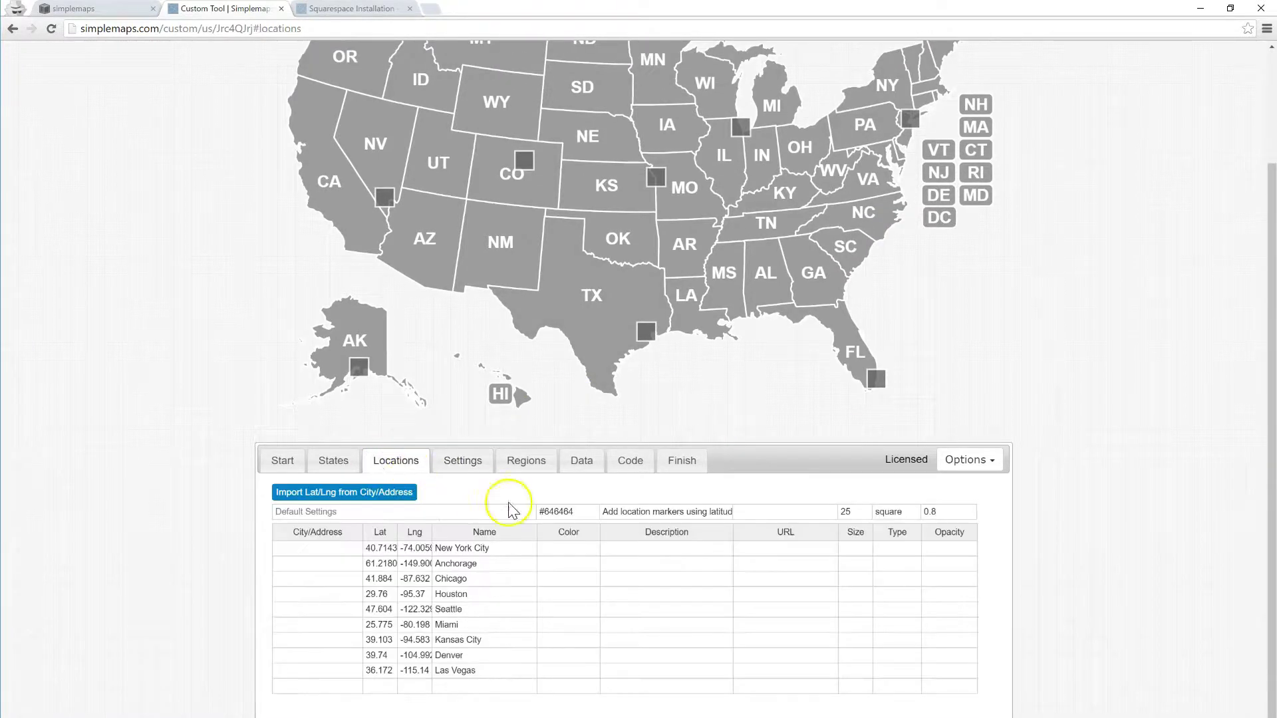
{"action": "left_click", "coordinate": [569, 513]}
{"action": "type", "text": "p"}
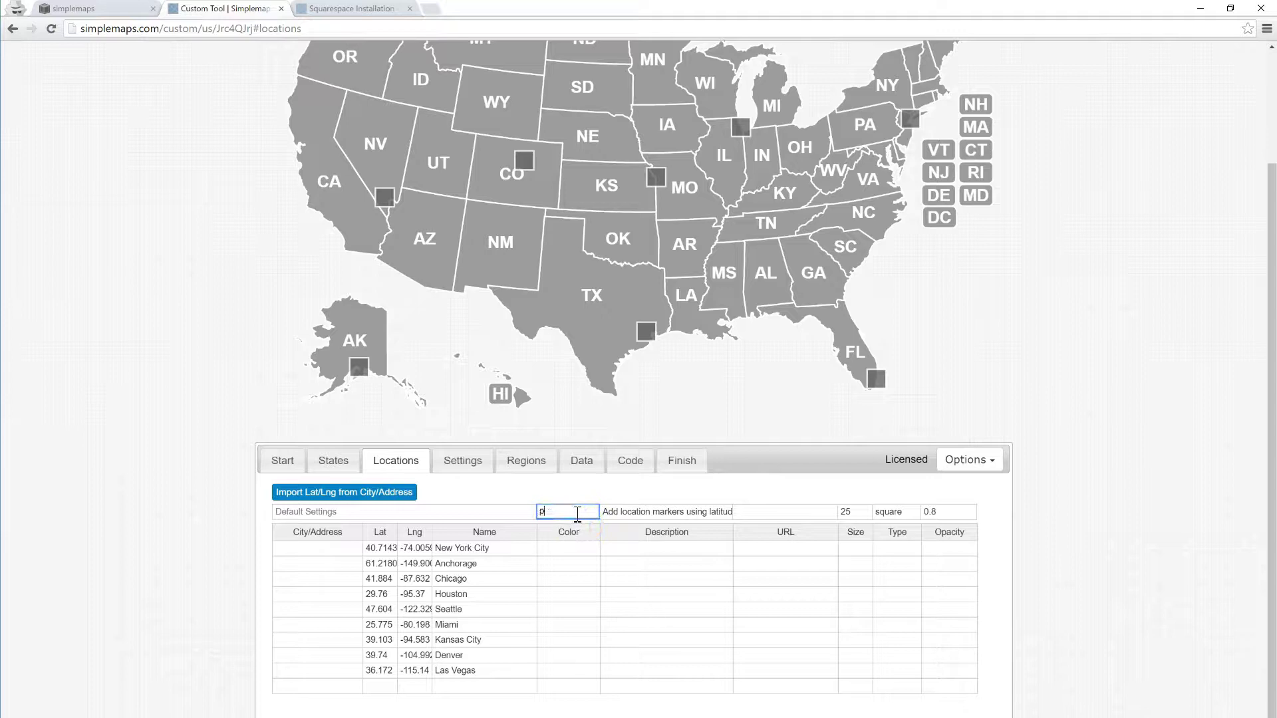
{"action": "type", "text": "ink"}
{"action": "left_click", "coordinate": [576, 514]}
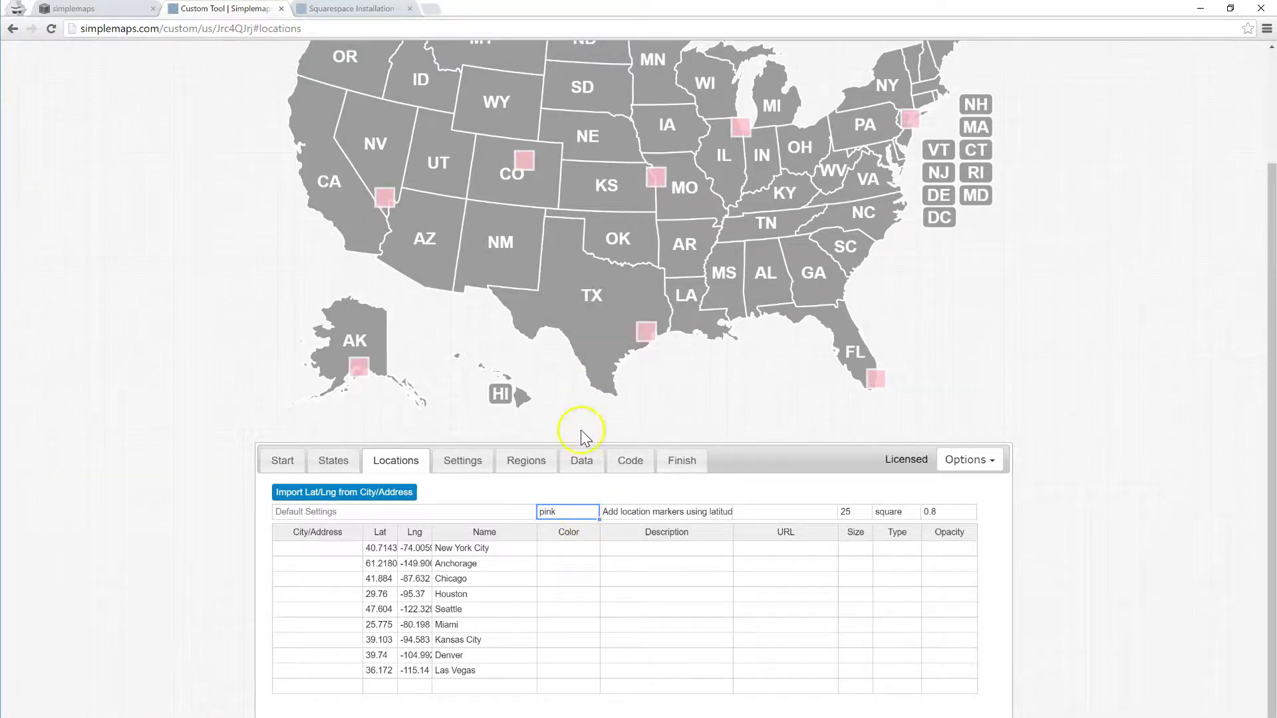
- Reload the live Squarespace page to check the map, then return to the customisation tool
{"action": "scroll", "coordinate": [1268, 442], "scroll_direction": "up", "scroll_amount": 3}
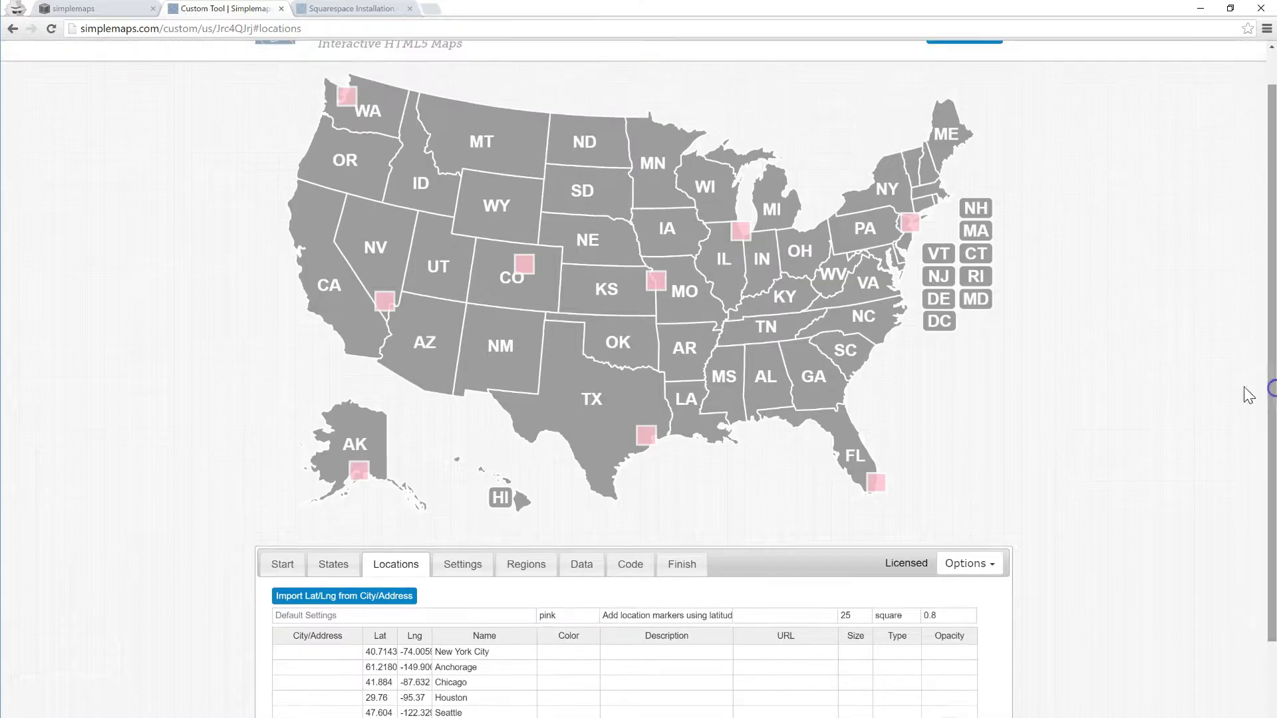
{"action": "left_click", "coordinate": [93, 8]}
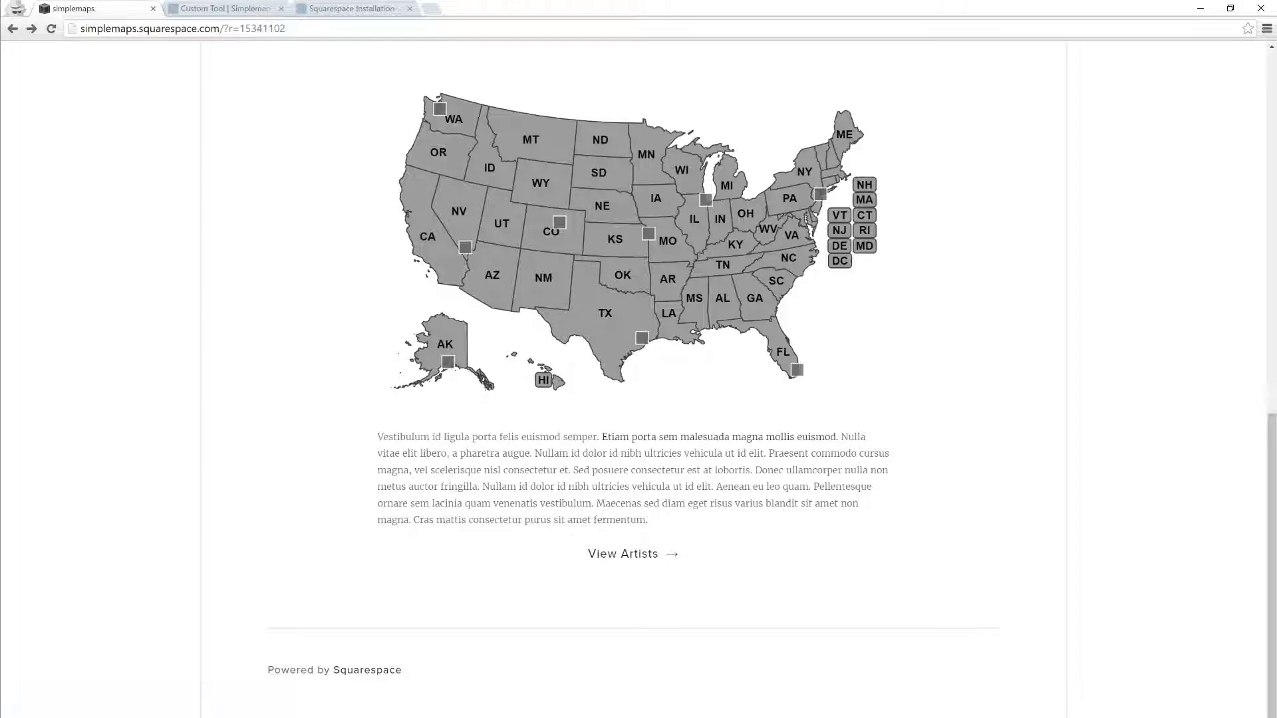
{"action": "left_click", "coordinate": [56, 32]}
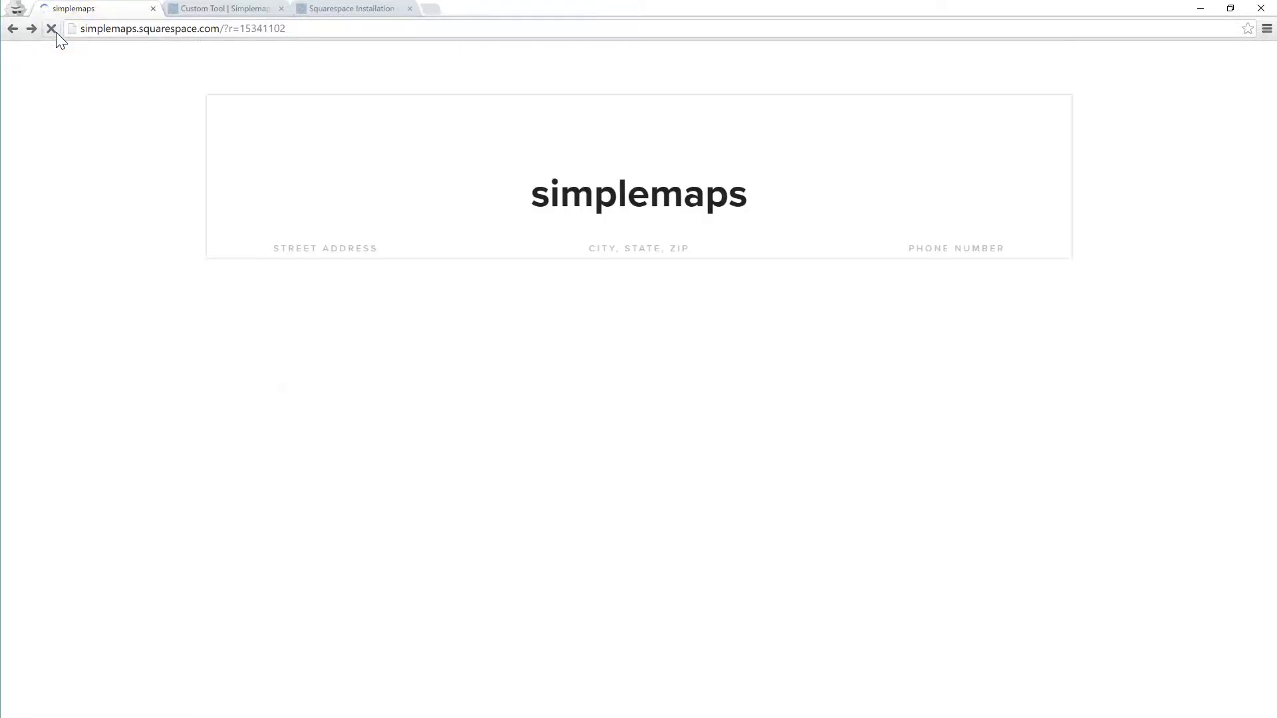
{"action": "left_click", "coordinate": [269, 9]}
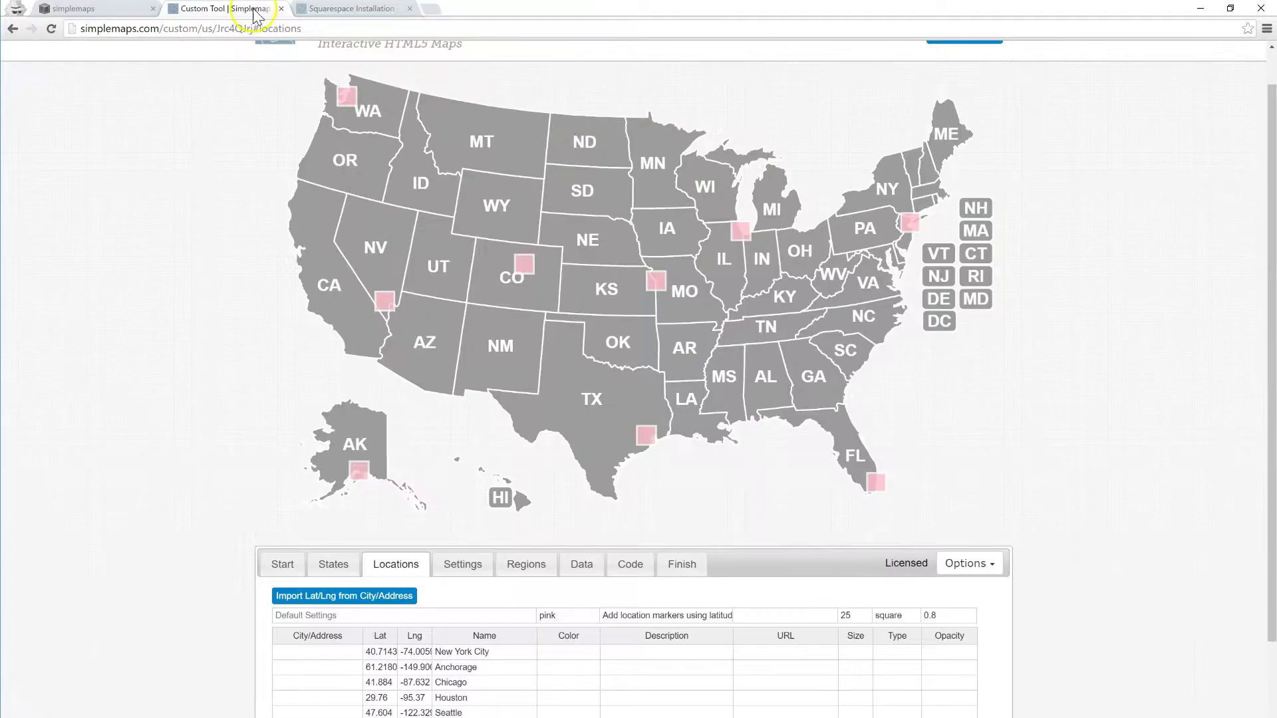
- Push the restyled map to SimpleMaps hosting via Update Hosted Files, then go back to the live site
{"action": "left_click", "coordinate": [977, 563]}
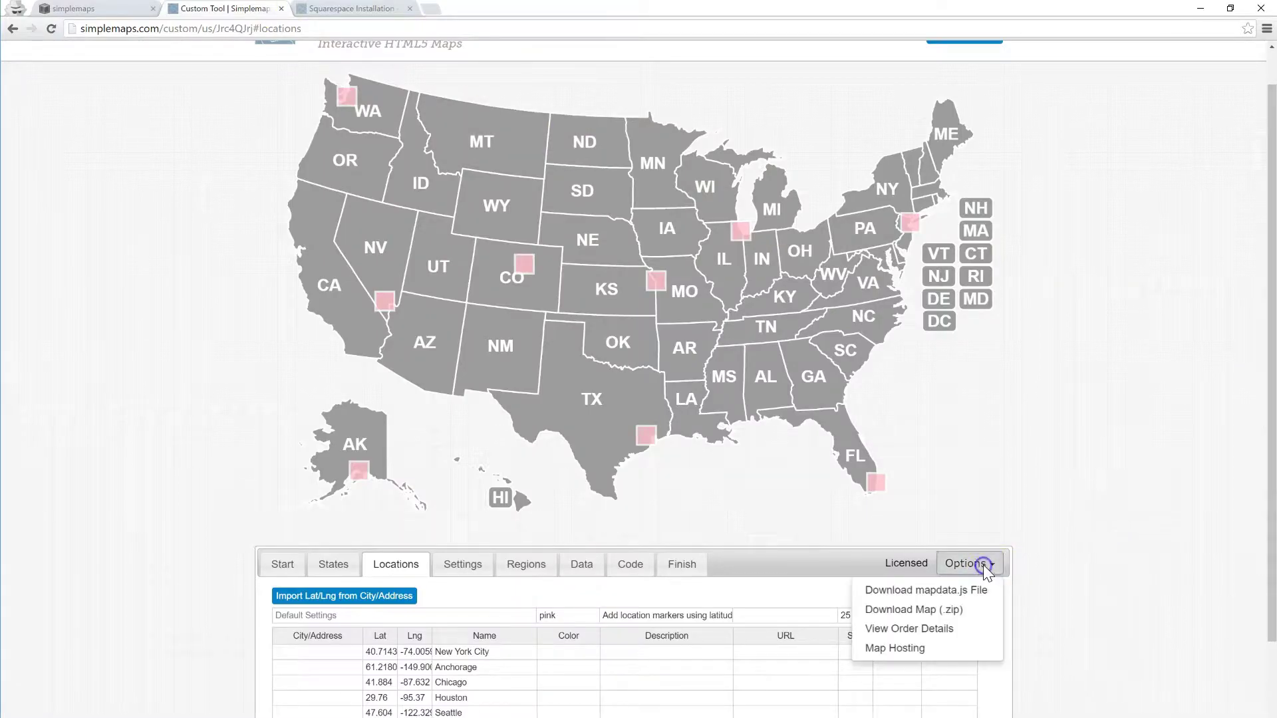
{"action": "left_click", "coordinate": [906, 650]}
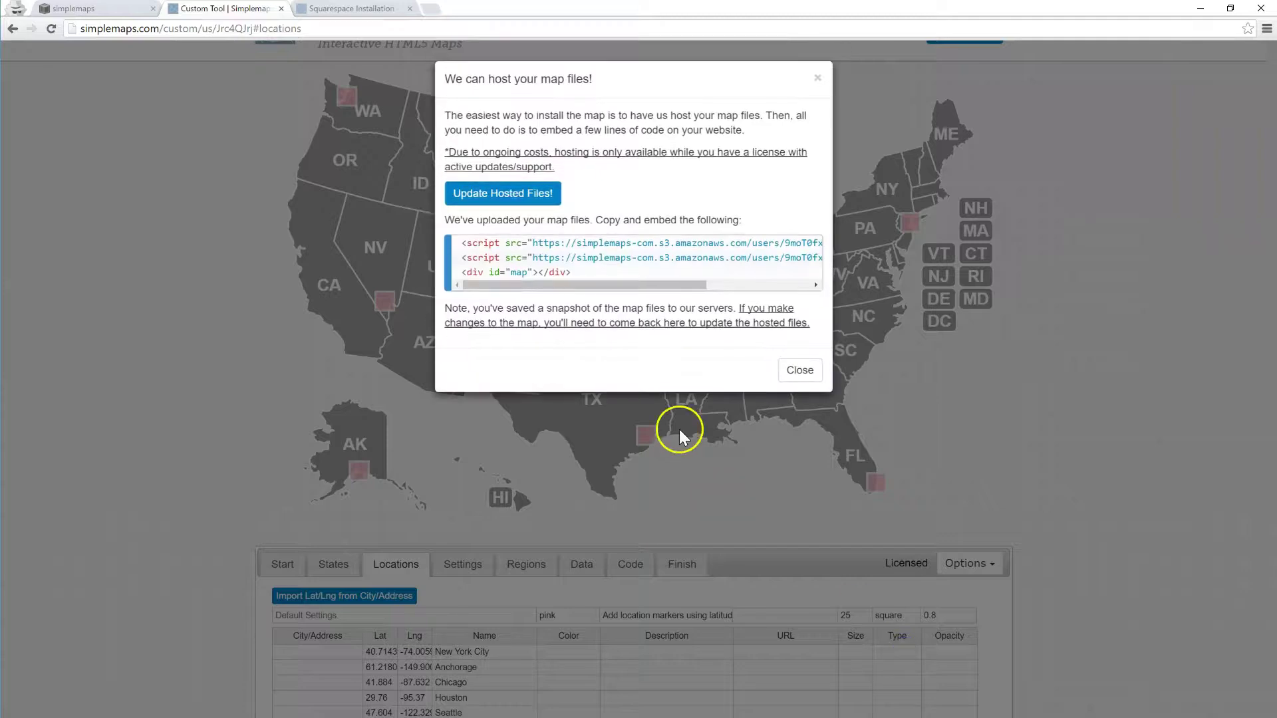
{"action": "left_click", "coordinate": [496, 200]}
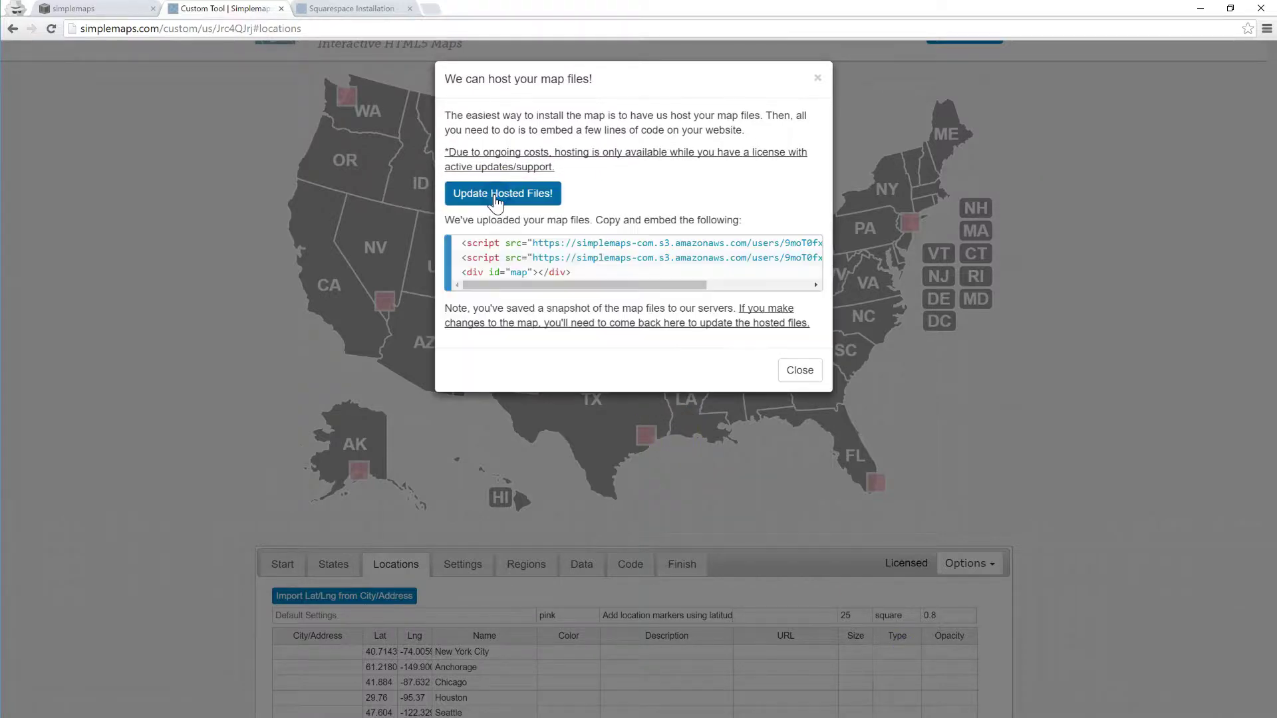
{"action": "left_click", "coordinate": [801, 370]}
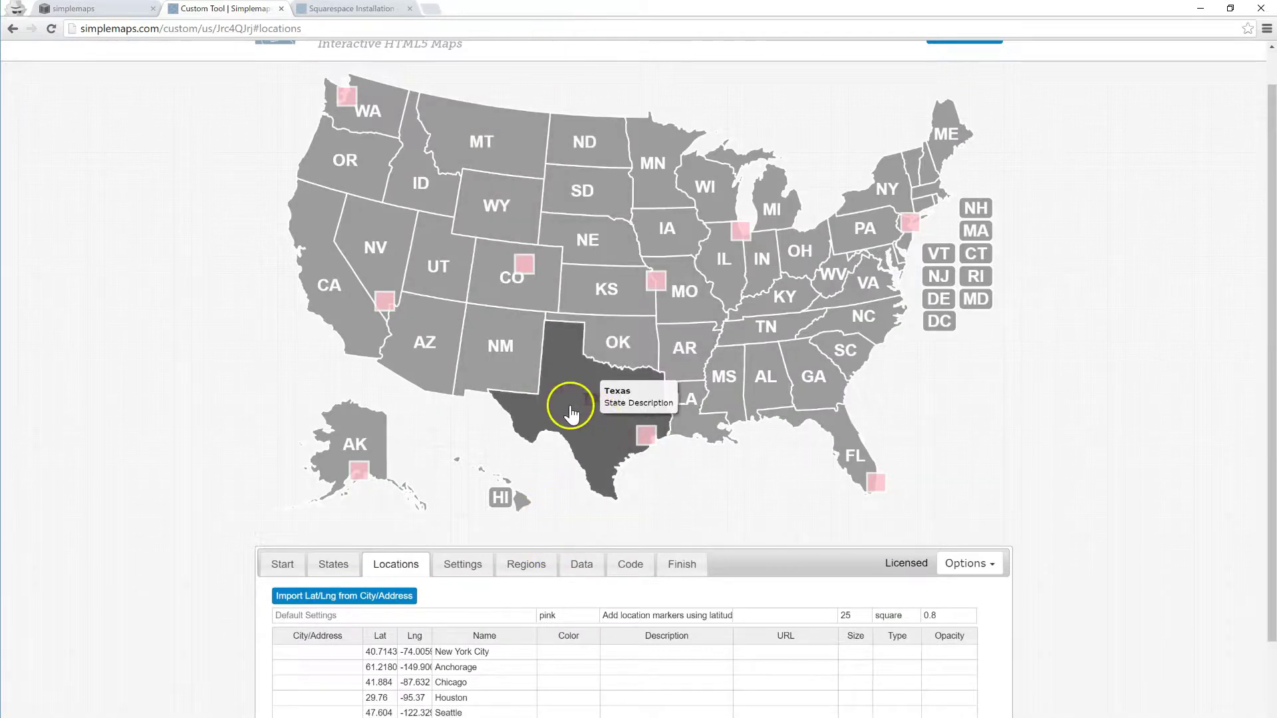
{"action": "left_click", "coordinate": [110, 10]}
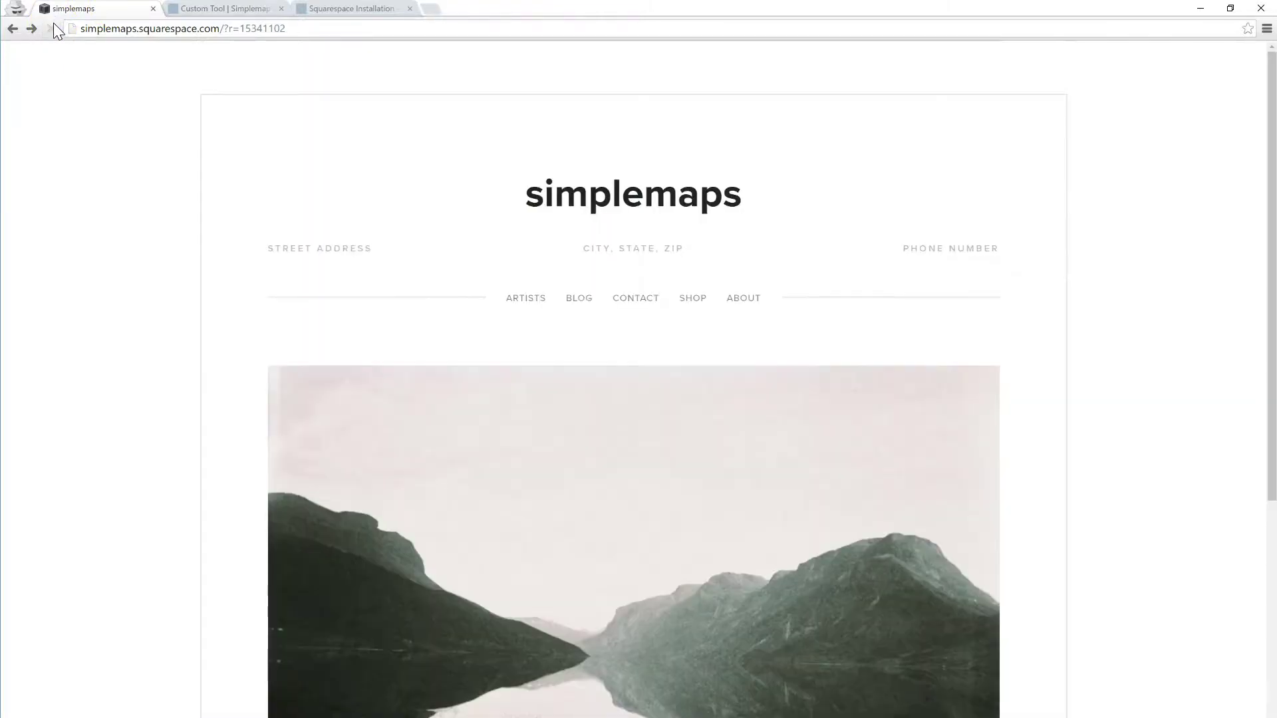
- Scroll the live Welcome page to check the map's white borders and labels and pink markers
{"action": "scroll", "coordinate": [1132, 391], "scroll_direction": "down", "scroll_amount": 5}
{"action": "scroll", "coordinate": [1132, 391], "scroll_direction": "up", "scroll_amount": 7}
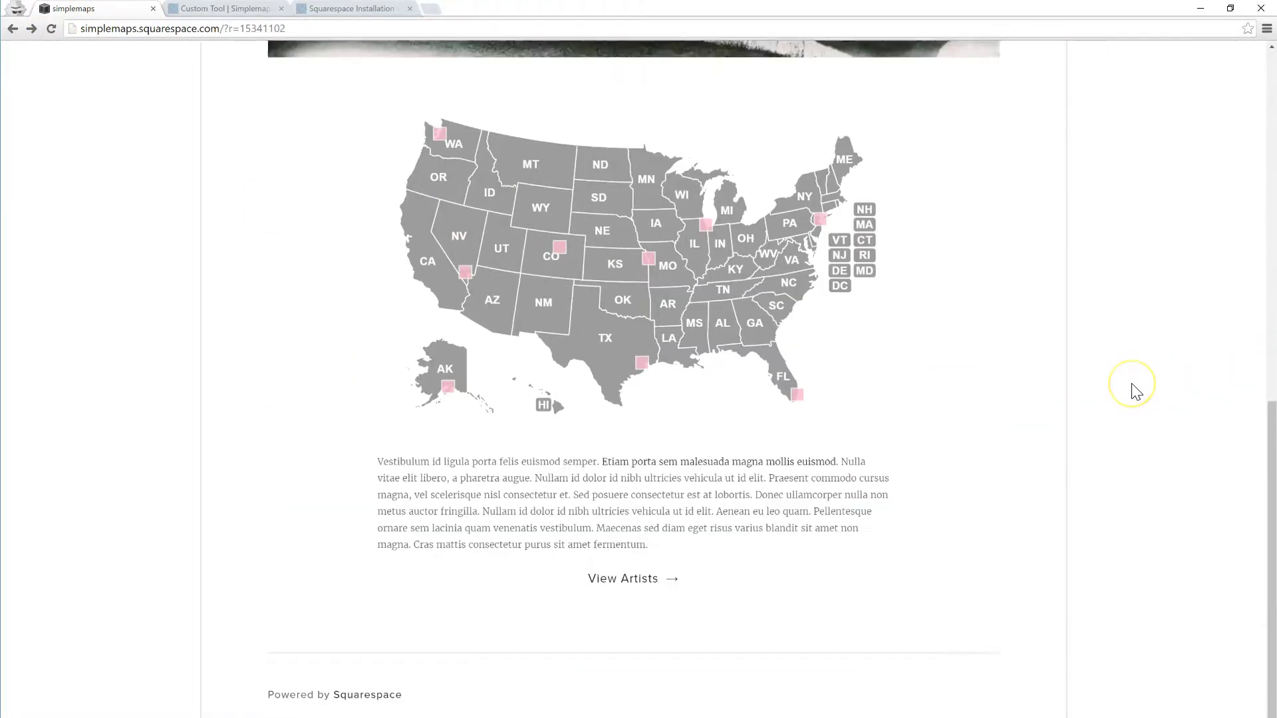
{"action": "scroll", "coordinate": [1131, 390], "scroll_direction": "down", "scroll_amount": 6}
{"action": "left_click_drag", "start_coordinate": [1271, 432], "coordinate": [1242, 320]}
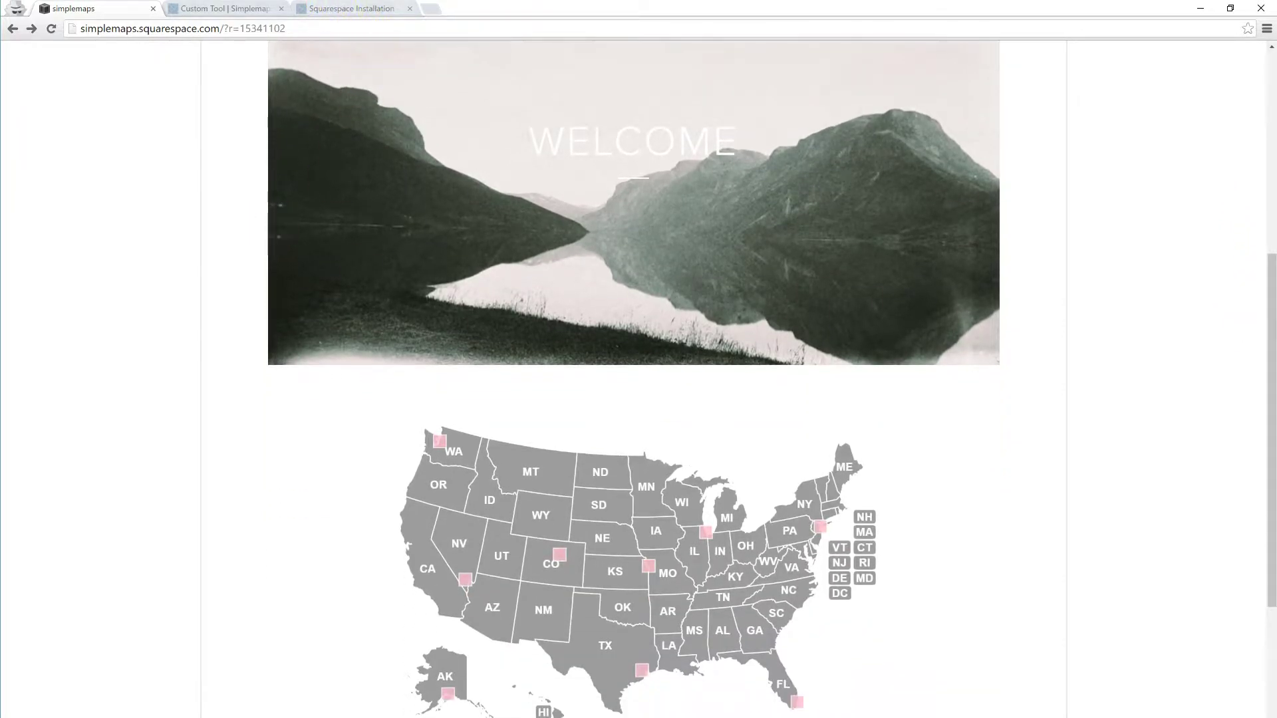
{"action": "key", "text": "ctrl+Tab"}
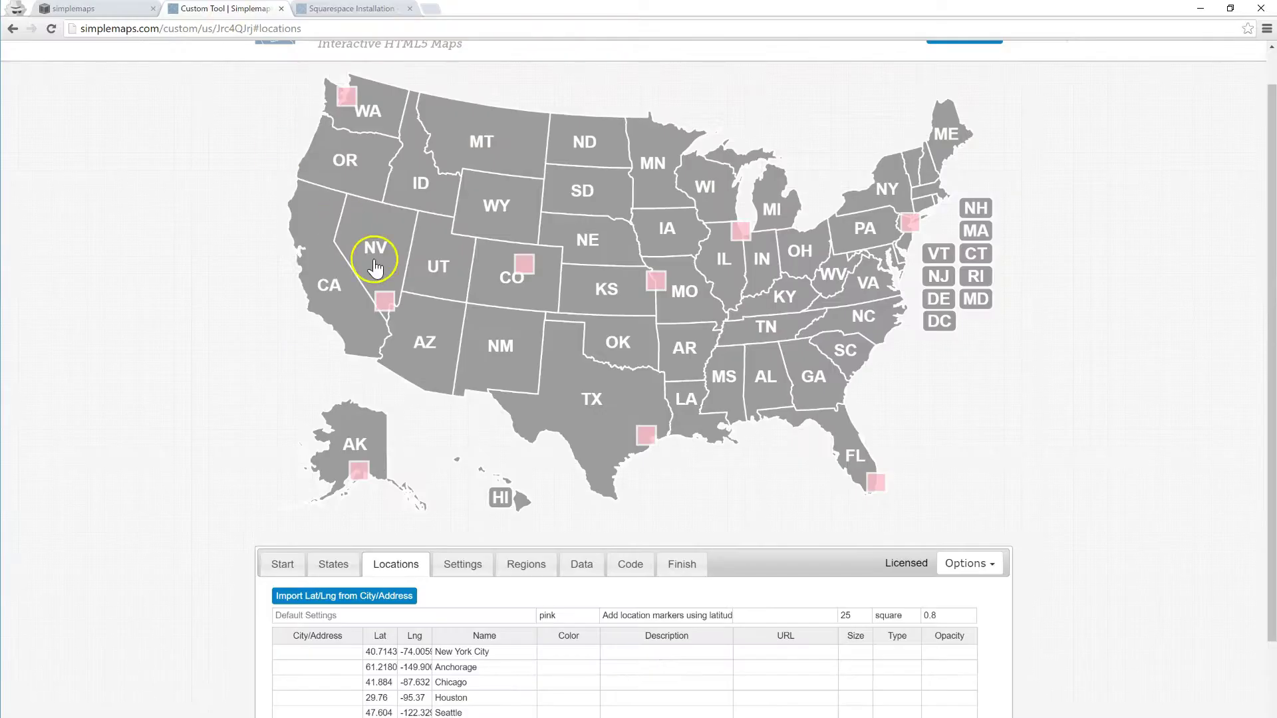
{"action": "left_click", "coordinate": [469, 565]}
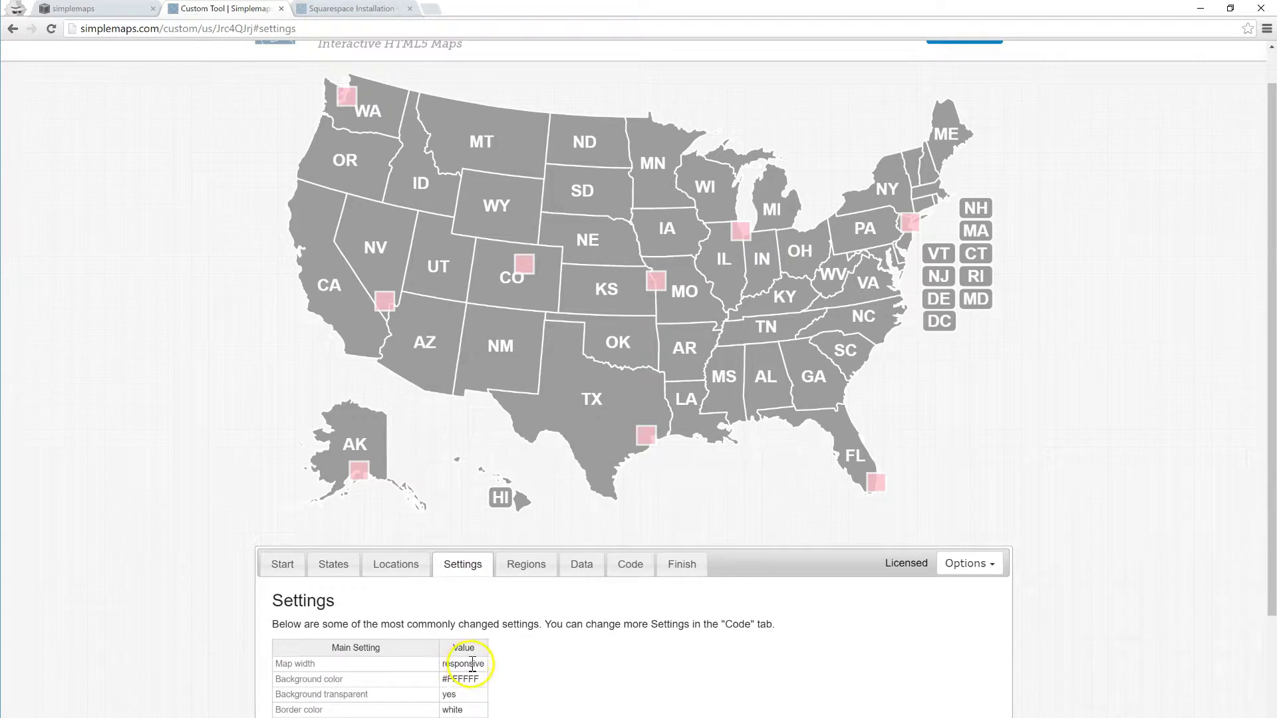
{"action": "left_click", "coordinate": [333, 9]}
{"action": "key", "text": "ctrl+shift+Tab"}
{"action": "key", "text": "ctrl+shift+Tab"}
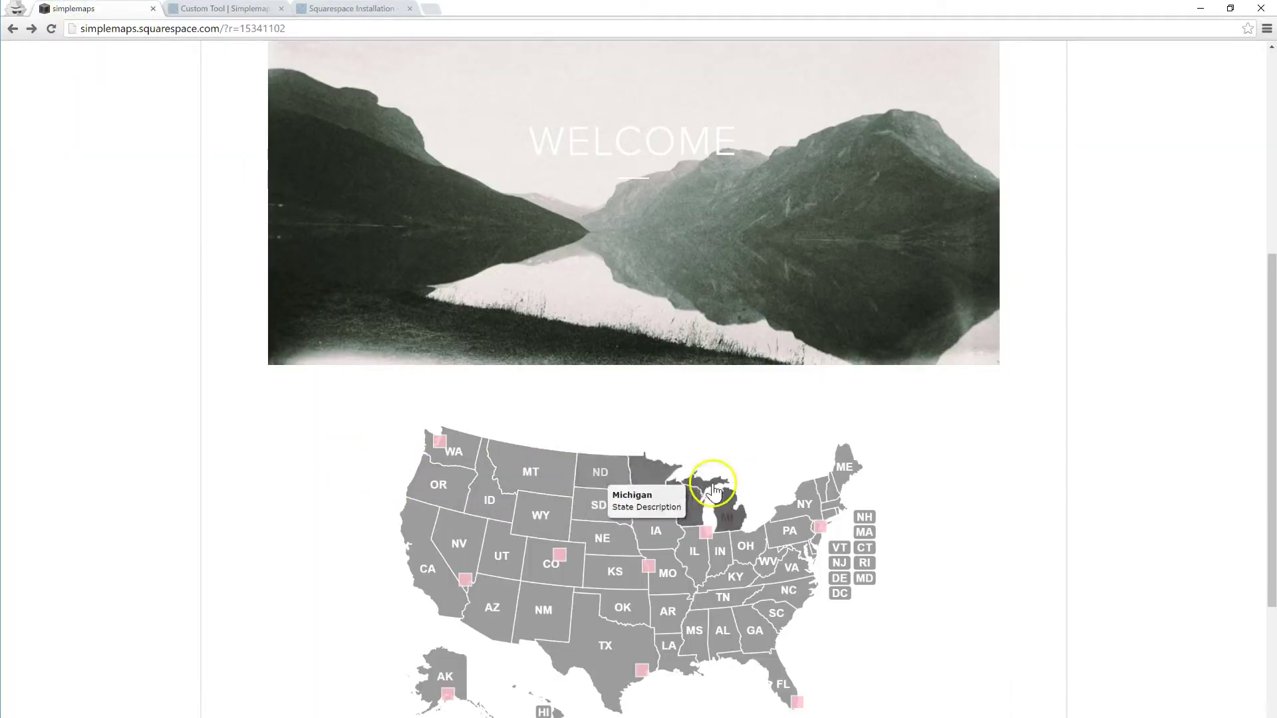
{"action": "left_click_drag", "start_coordinate": [1272, 326], "coordinate": [1265, 484]}
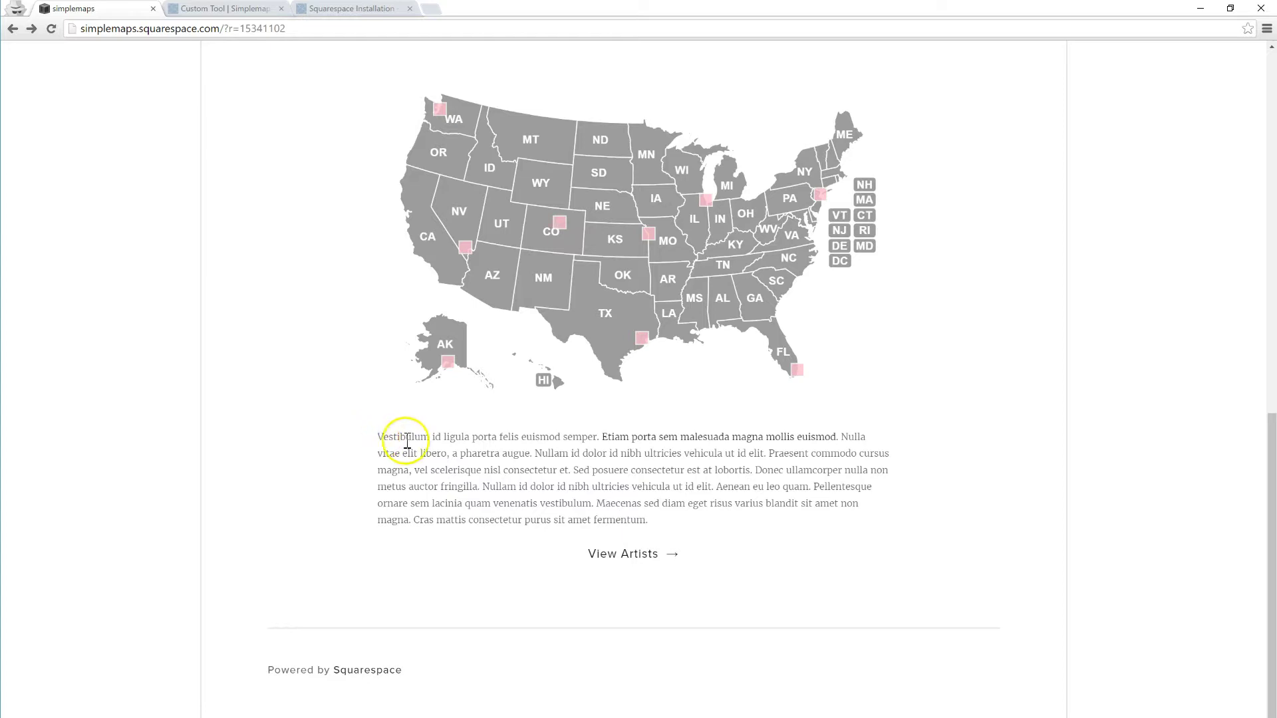
{"action": "left_click", "coordinate": [1230, 8]}
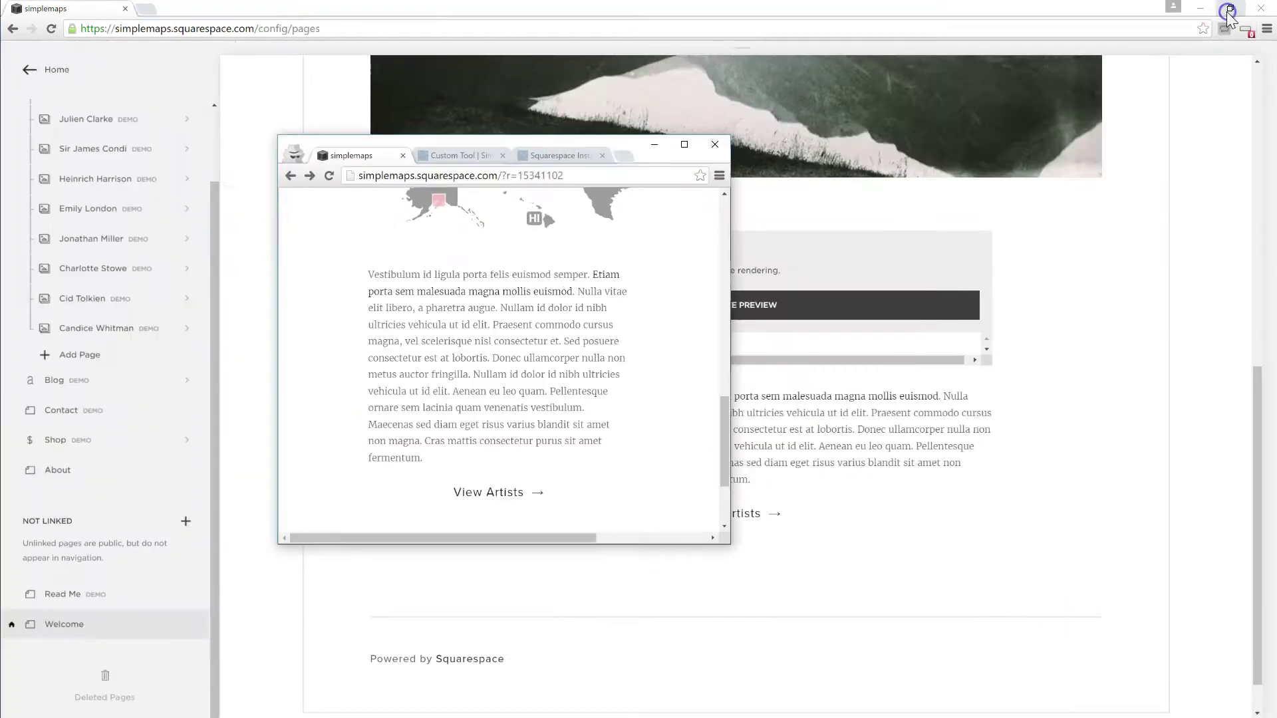
{"action": "left_click_drag", "start_coordinate": [732, 382], "coordinate": [699, 382]}
{"action": "left_click_drag", "start_coordinate": [693, 459], "coordinate": [692, 370]}
{"action": "mouse_move", "coordinate": [362, 296]}
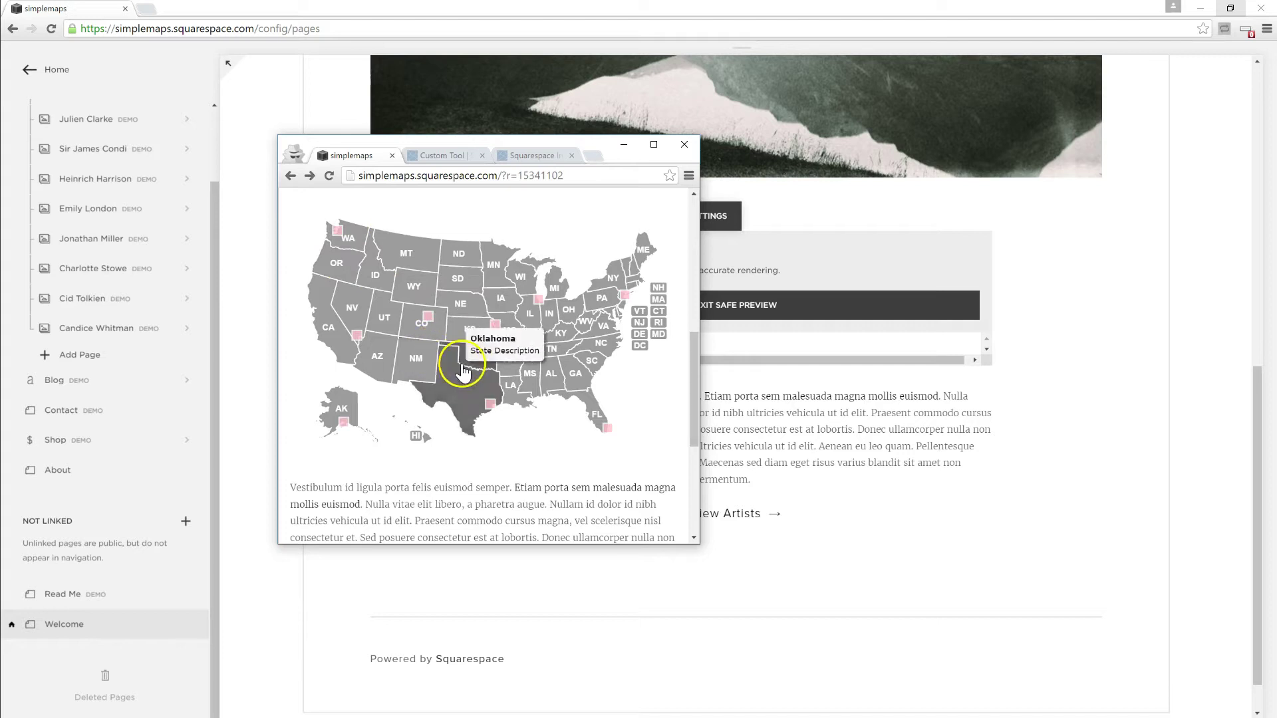
{"action": "left_click", "coordinate": [653, 144]}
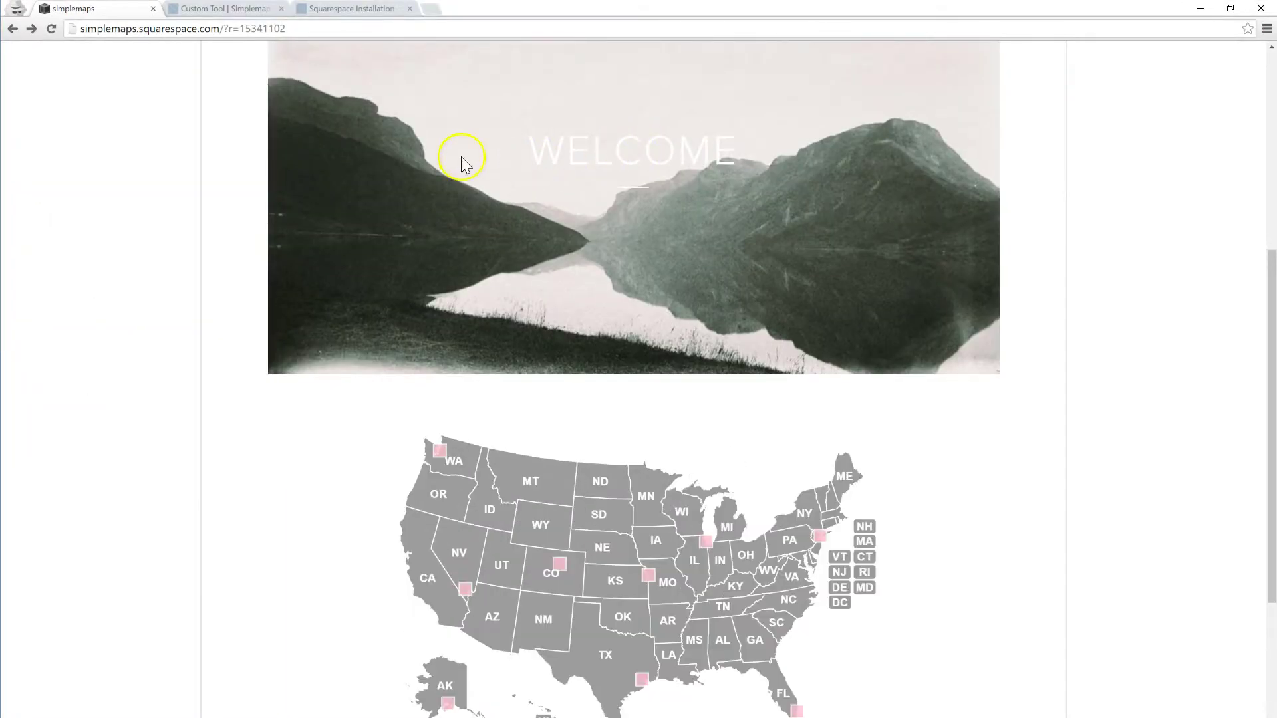
- Return to the SimpleMaps Squarespace Installation documentation page
{"action": "left_click", "coordinate": [343, 10]}
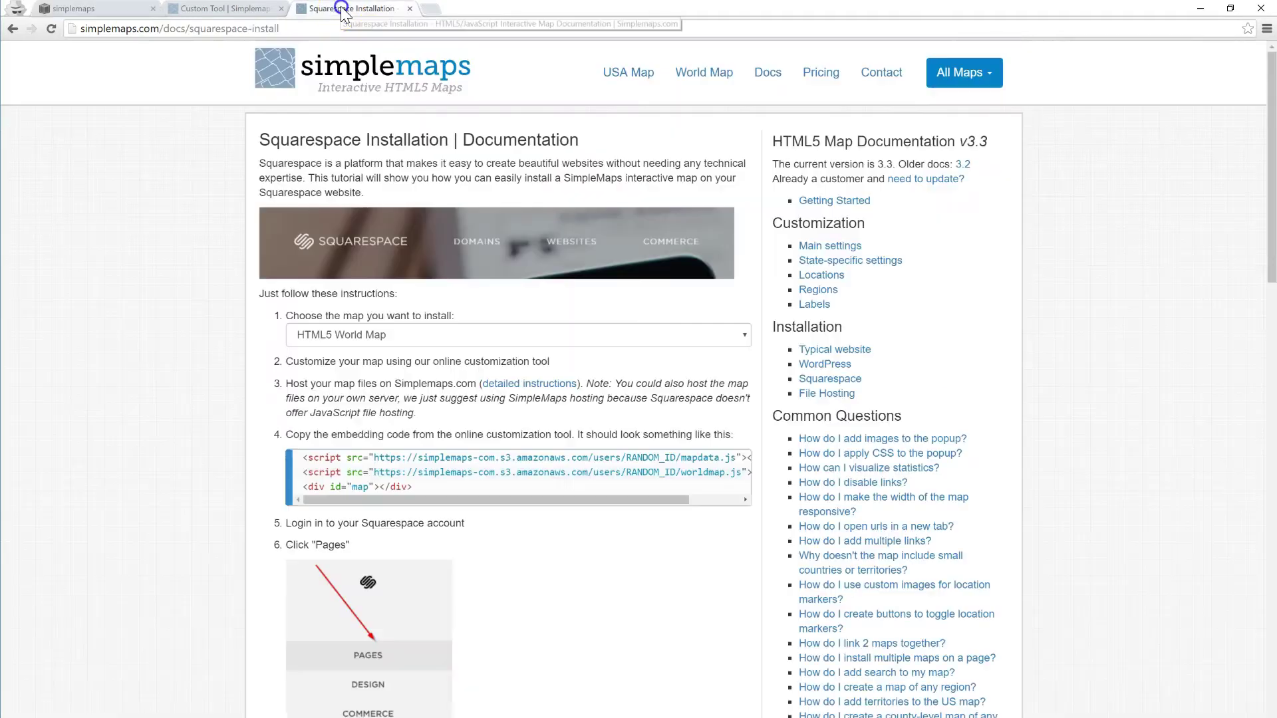